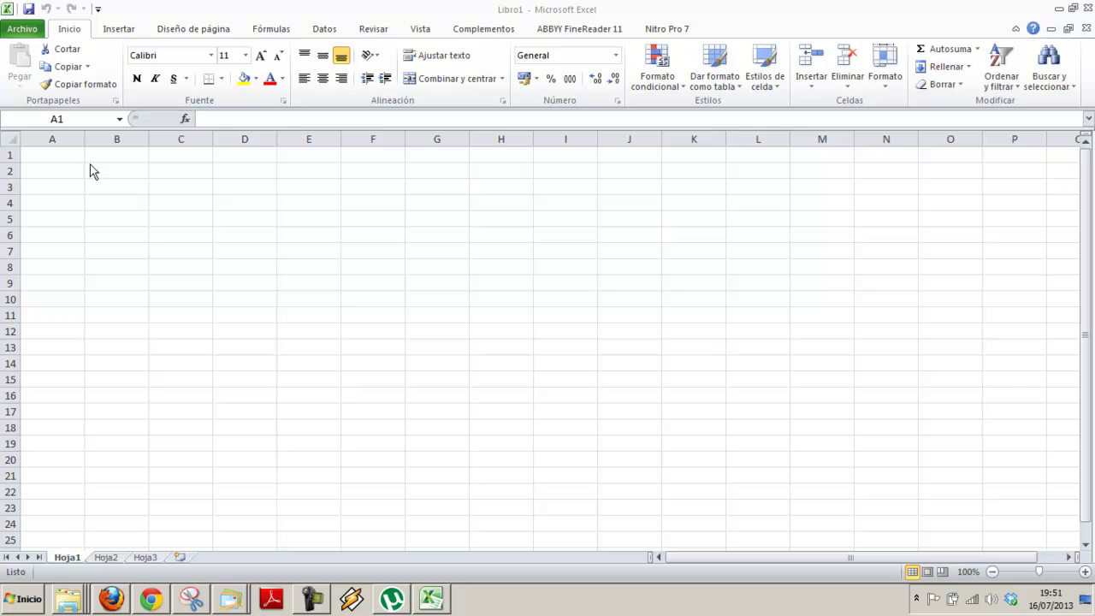
# Zoom the empty sheet in to 180%.
pyautogui.click(1085, 572)
pyautogui.click(1085, 571)
pyautogui.click(1086, 572)
pyautogui.click(1085, 572)
pyautogui.click(1085, 572)
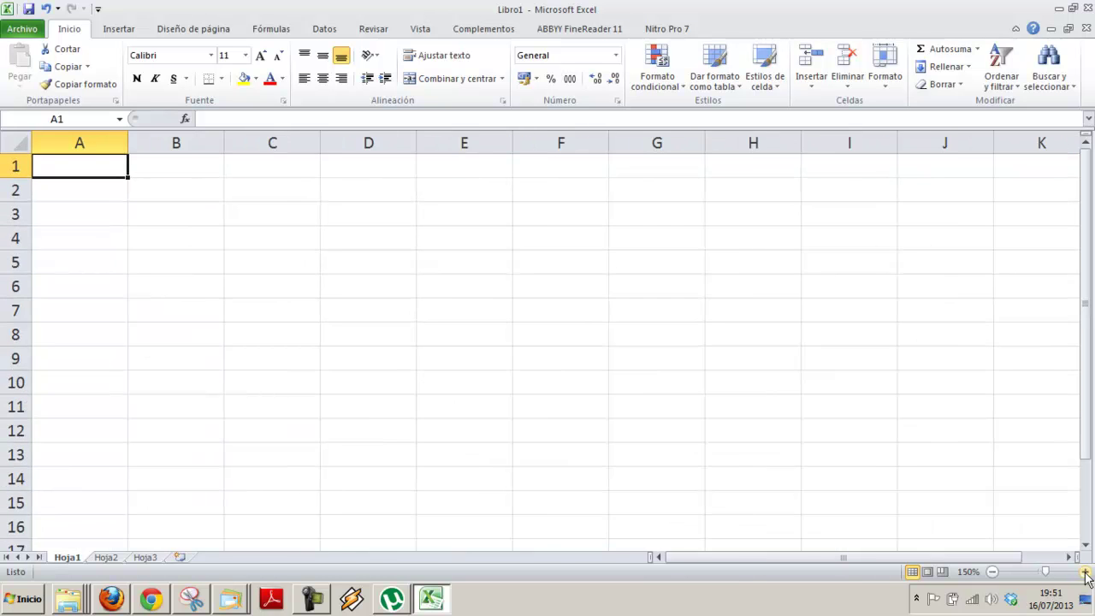
pyautogui.click(1085, 571)
pyautogui.click(1085, 571)
pyautogui.click(1085, 572)
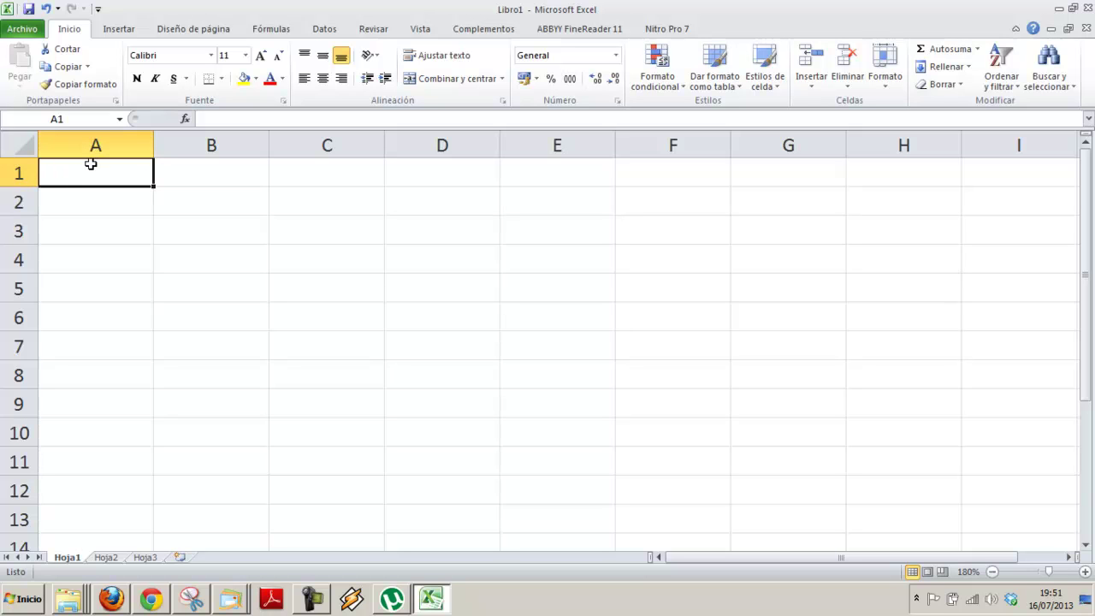
# Select cells B2, C3, D4, D1 and F4, then return to A1.
pyautogui.click(208, 198)
pyautogui.click(310, 233)
pyautogui.click(448, 265)
pyautogui.click(448, 184)
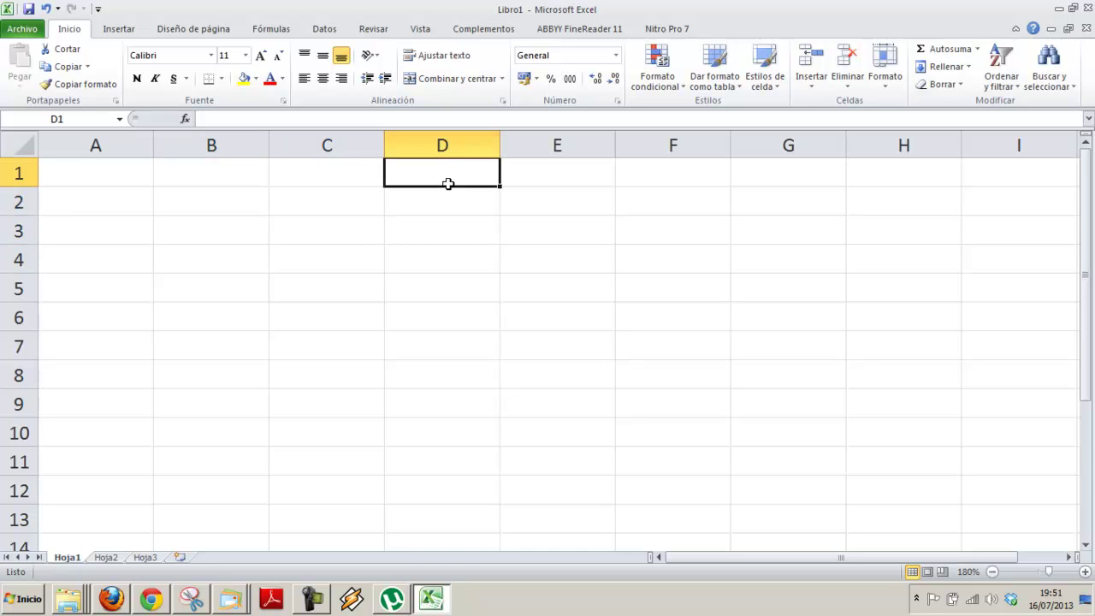
pyautogui.click(637, 258)
pyautogui.click(137, 174)
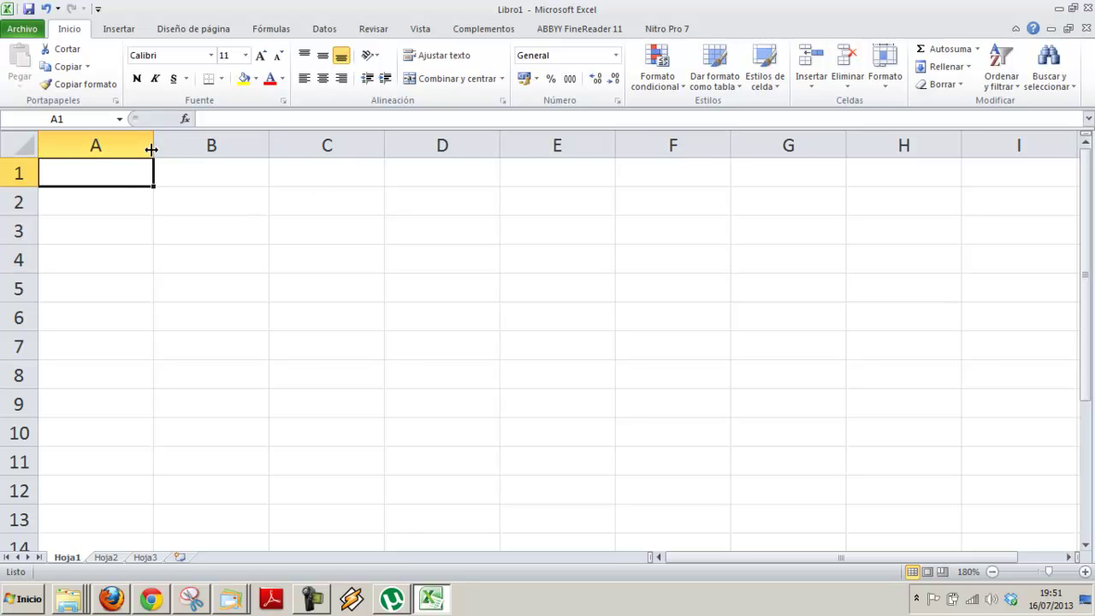
# Widen column A and enter the header NIF in A1.
pyautogui.moveTo(152, 149); pyautogui.dragTo(290, 146)
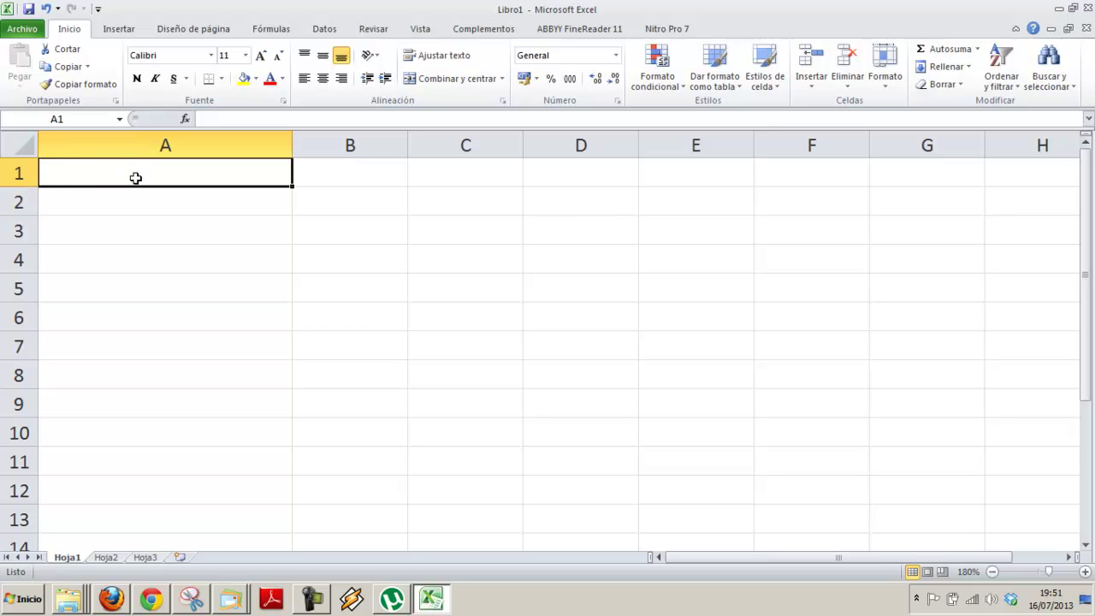
pyautogui.write('Código')
pyautogui.press('BackSpace')
pyautogui.press('BackSpace')
pyautogui.press('BackSpace')
pyautogui.press('BackSpace')
pyautogui.press('BackSpace')
pyautogui.press('BackSpace')
pyautogui.write('U')
pyautogui.press('BackSpace')
pyautogui.write('NIF')
pyautogui.press('Tab')
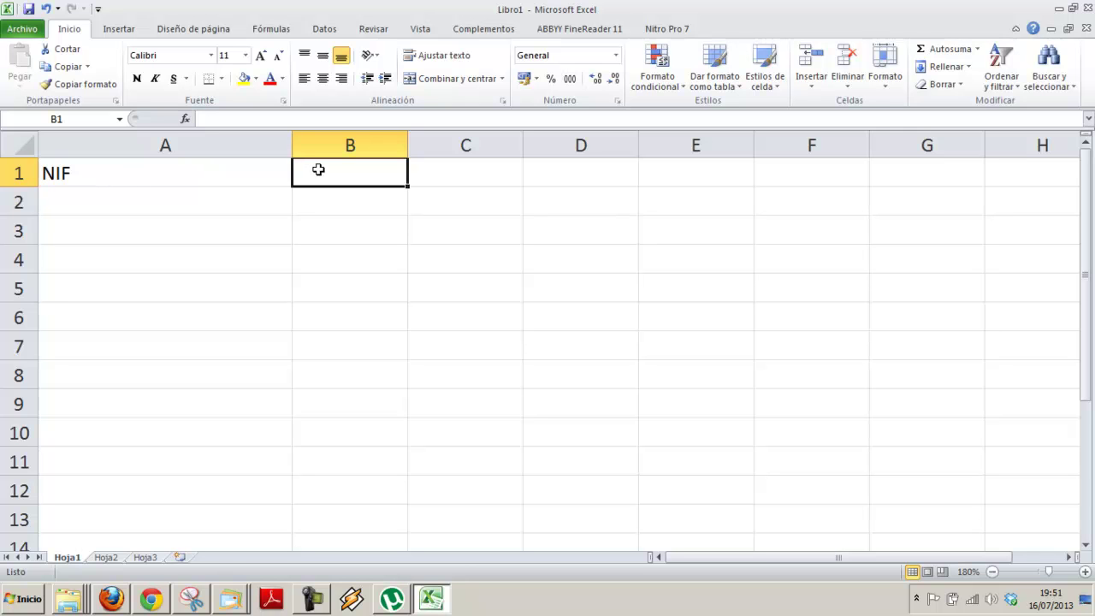
# Enter headers Apellidos, Nombre, Dirección, CP, Población and Teléfono across B1:G1.
pyautogui.write('Apellidos')
pyautogui.press('Tab')
pyautogui.write('Nombre')
pyautogui.press('Tab')
pyautogui.write('Dirección')
pyautogui.press('Tab')
pyautogui.write('CP')
pyautogui.press('Tab')
pyautogui.write('Población')
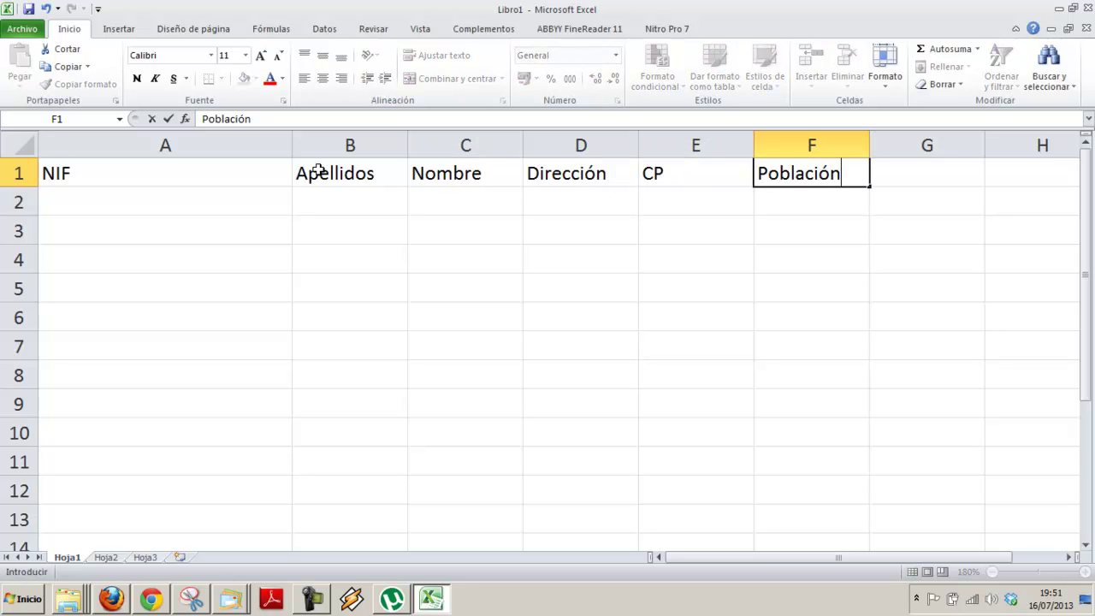
pyautogui.write('T')
pyautogui.press('BackSpace')
pyautogui.press('BackSpace')
pyautogui.press('Tab')
pyautogui.write('Teléfono')
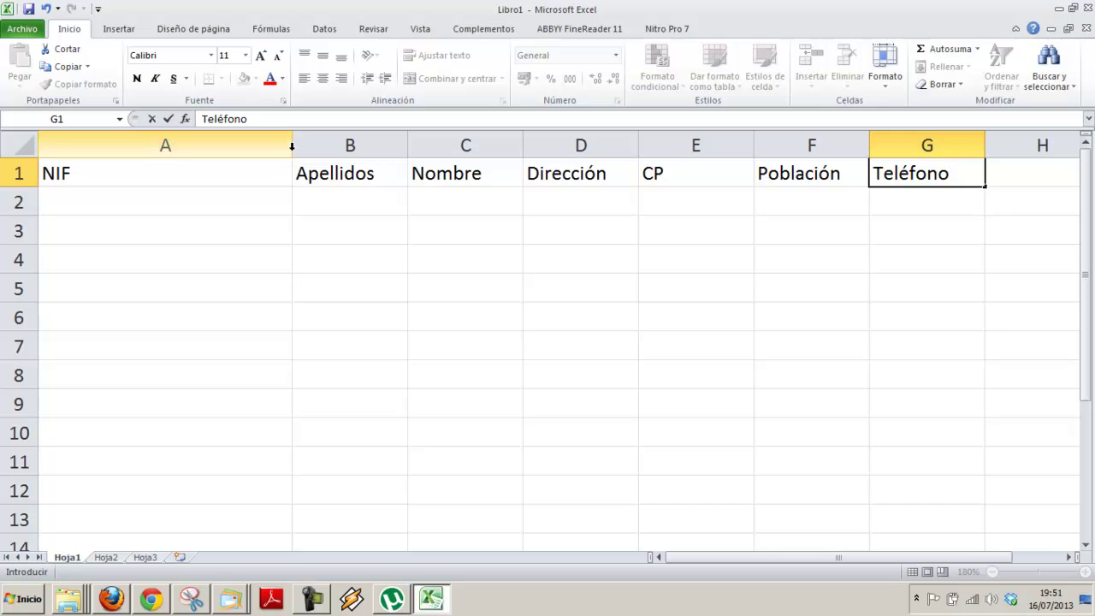
pyautogui.click(289, 145)
# Autofit column A to its NIF header and step along the header row.
pyautogui.doubleClick(292, 145)
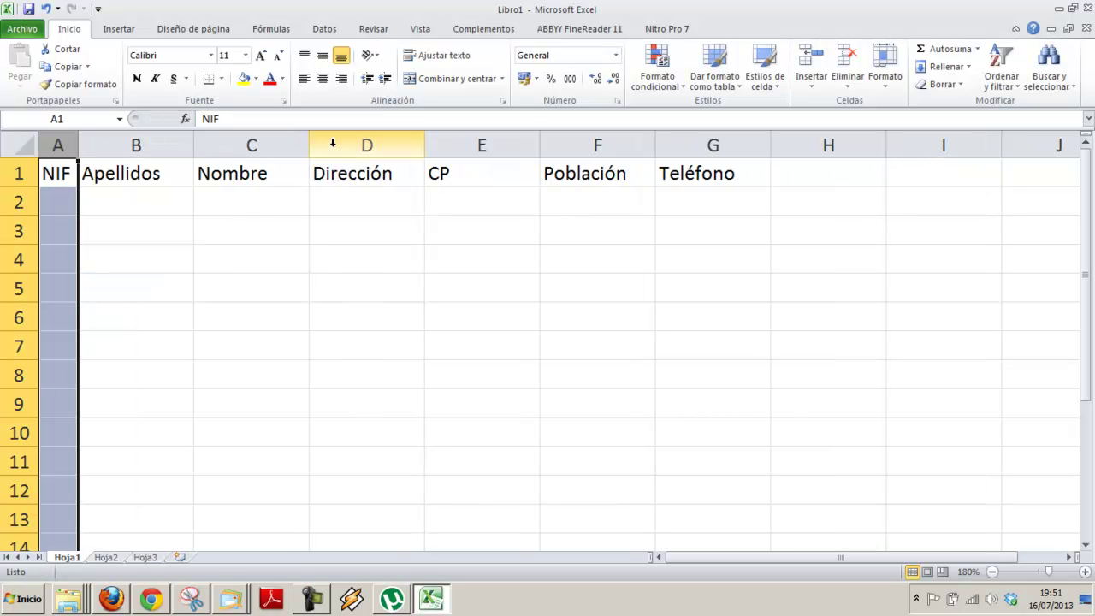
pyautogui.click(180, 170)
pyautogui.press('Right')
pyautogui.press('Right')
pyautogui.press('Right')
pyautogui.press('Right')
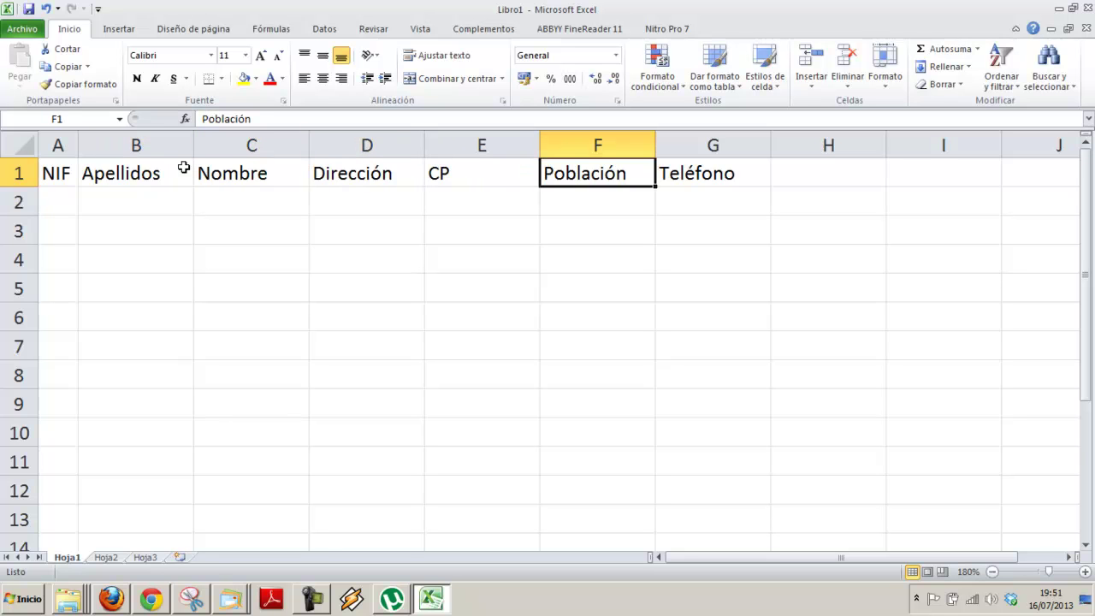
pyautogui.press('Right')
pyautogui.click(64, 173)
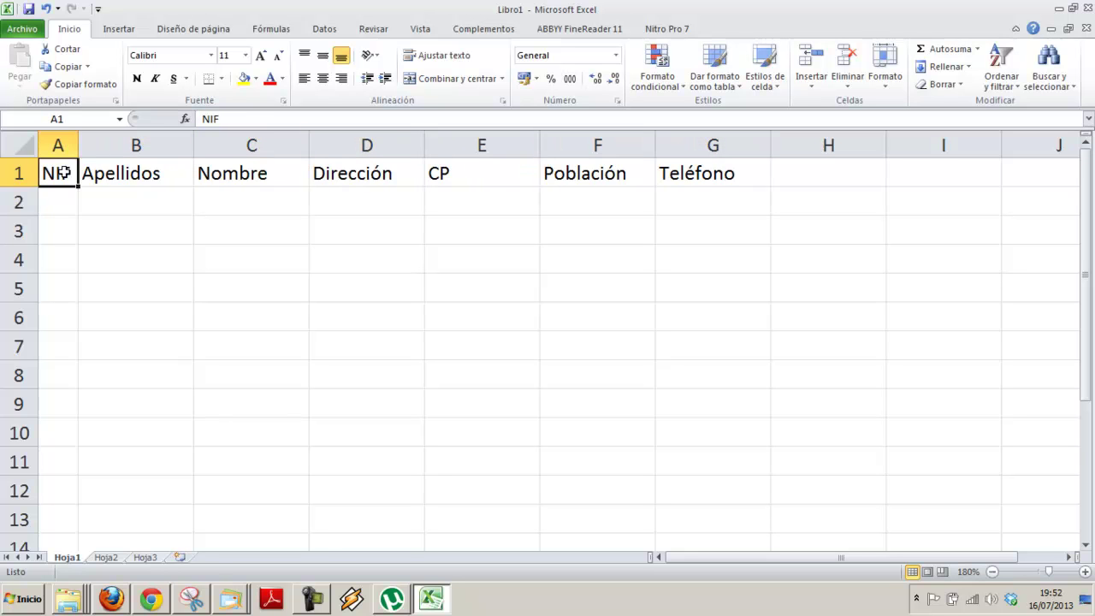
# Select B2, C3 and D4, then return to A1 and move along row 1.
pyautogui.click(161, 212)
pyautogui.click(295, 241)
pyautogui.click(344, 255)
pyautogui.click(68, 176)
pyautogui.press('Right')
pyautogui.press('Right')
pyautogui.press('Right')
pyautogui.press('Right')
pyautogui.press('Right')
pyautogui.press('Right')
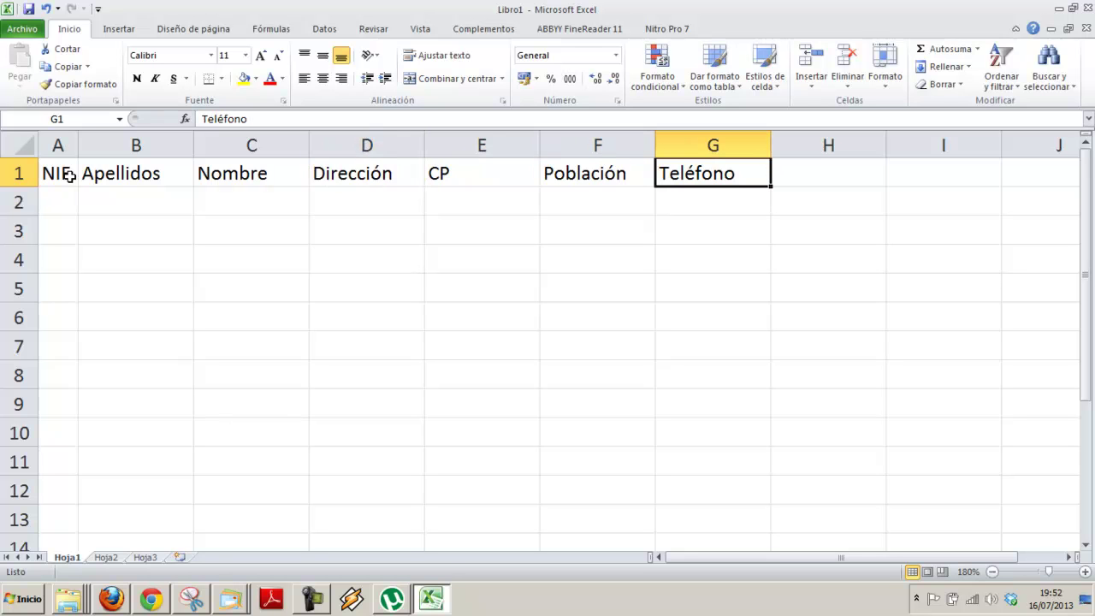
pyautogui.press('Right')
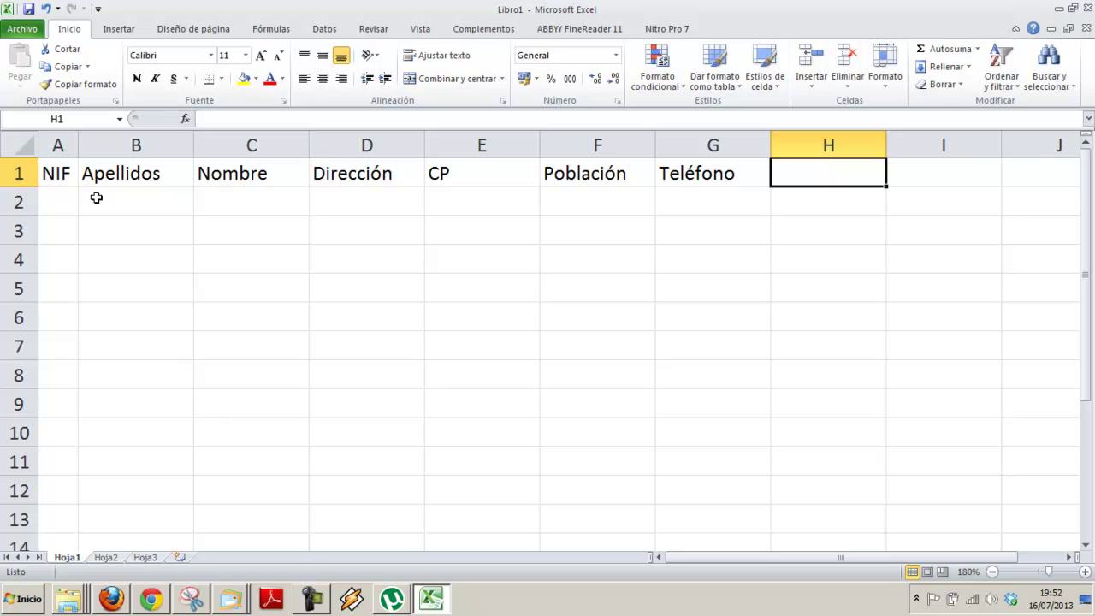
pyautogui.press('Left')
pyautogui.press('Left')
pyautogui.press('Left')
pyautogui.press('Left')
pyautogui.press('Left')
pyautogui.press('Left')
pyautogui.press('Left')
# Move the active cell around the sheet with the arrow keys, ending at A2.
pyautogui.press('Down')
pyautogui.press('Down')
pyautogui.press('Down')
pyautogui.press('Down')
pyautogui.press('Down')
pyautogui.press('Right')
pyautogui.press('Right')
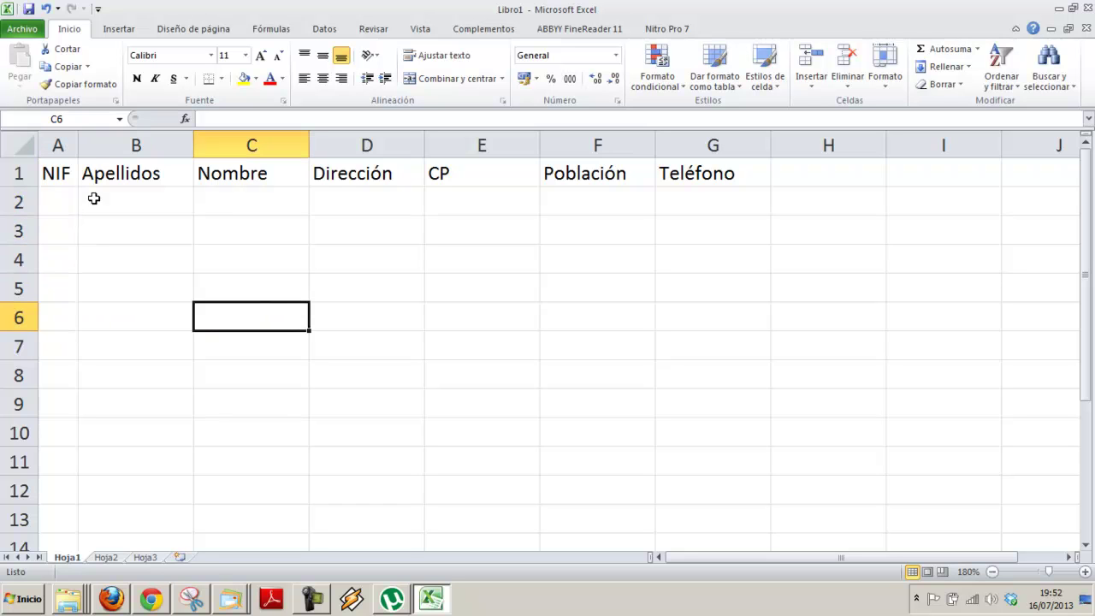
pyautogui.press('Up')
pyautogui.press('Up')
pyautogui.press('Up')
pyautogui.press('Up')
pyautogui.press('Left')
pyautogui.press('Left')
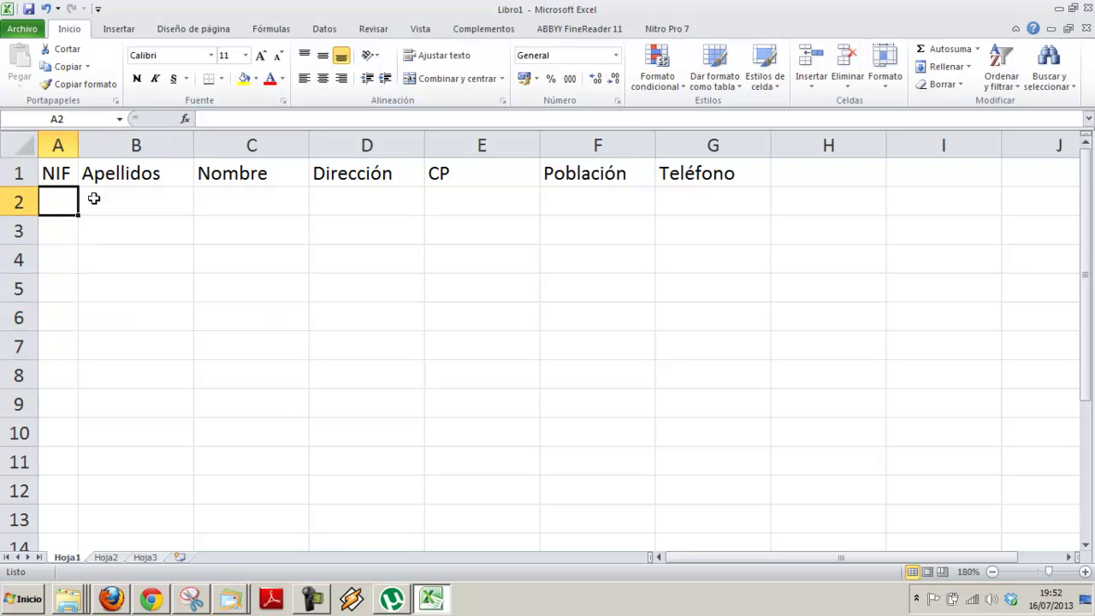
pyautogui.click(325, 597)
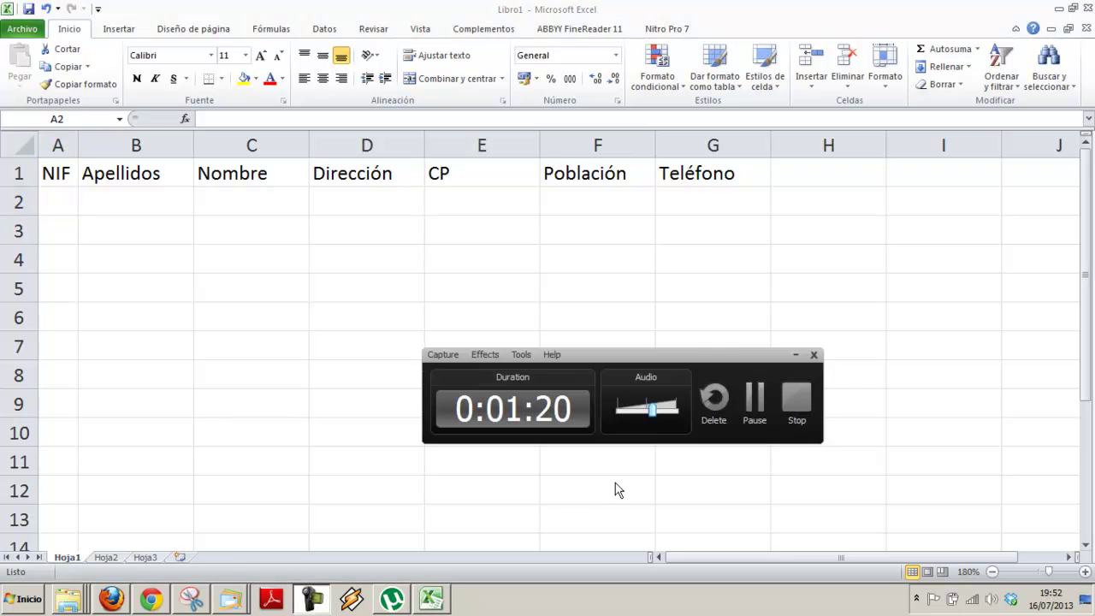
pyautogui.click(755, 397)
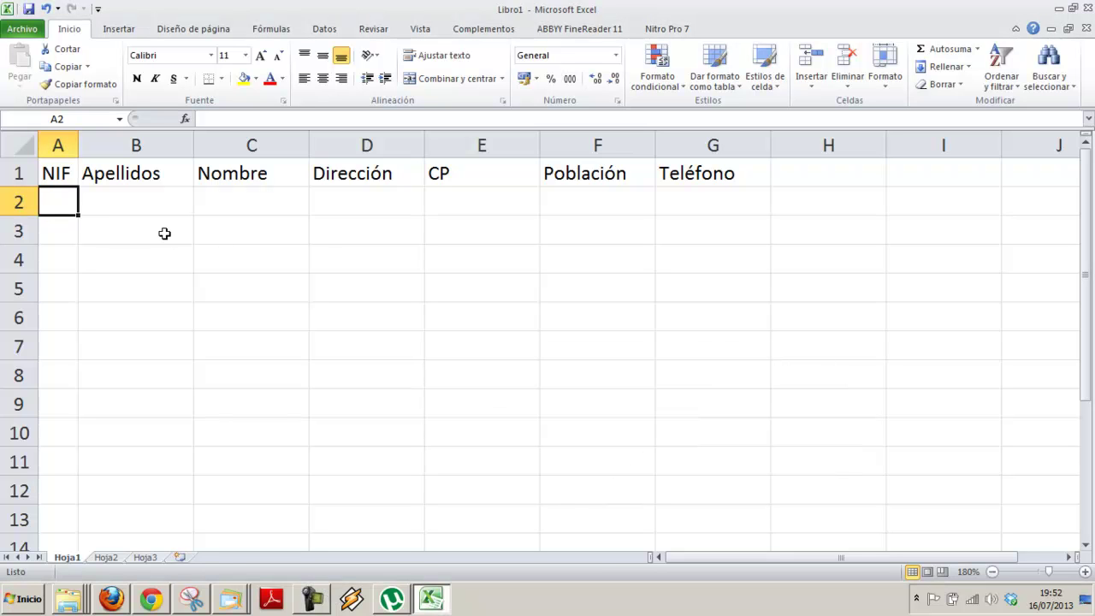
pyautogui.moveTo(77, 144); pyautogui.dragTo(196, 144)
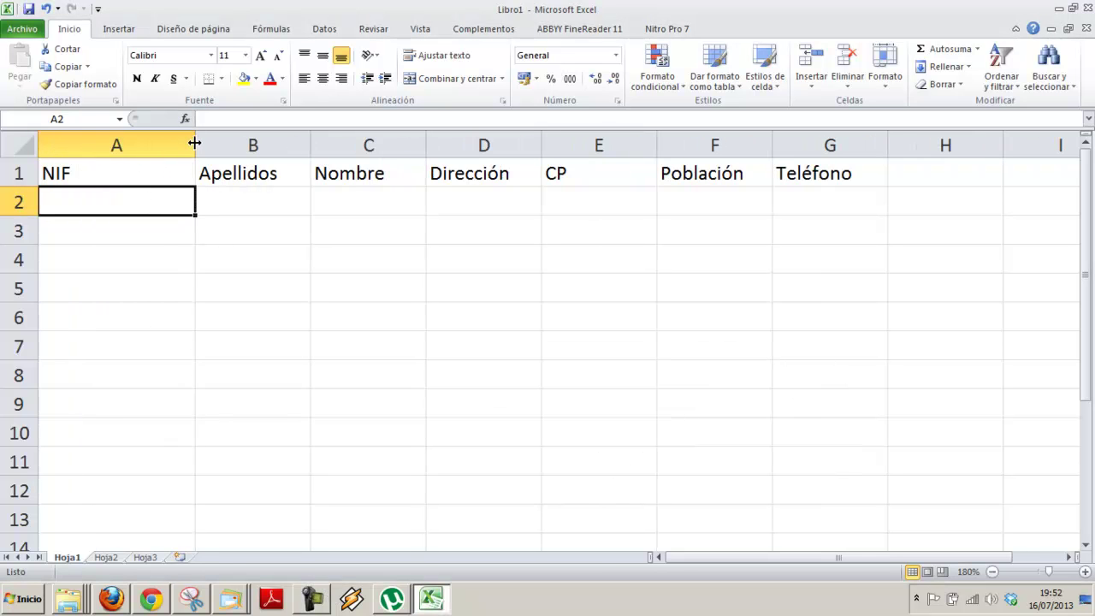
pyautogui.write('00000000')
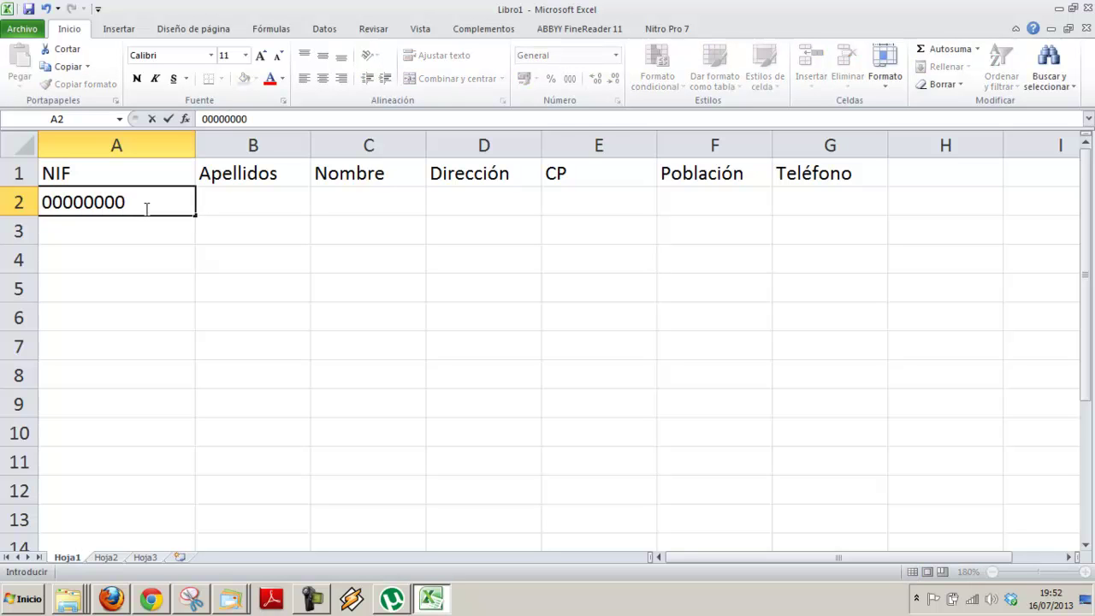
pyautogui.write('A')
pyautogui.press('Tab')
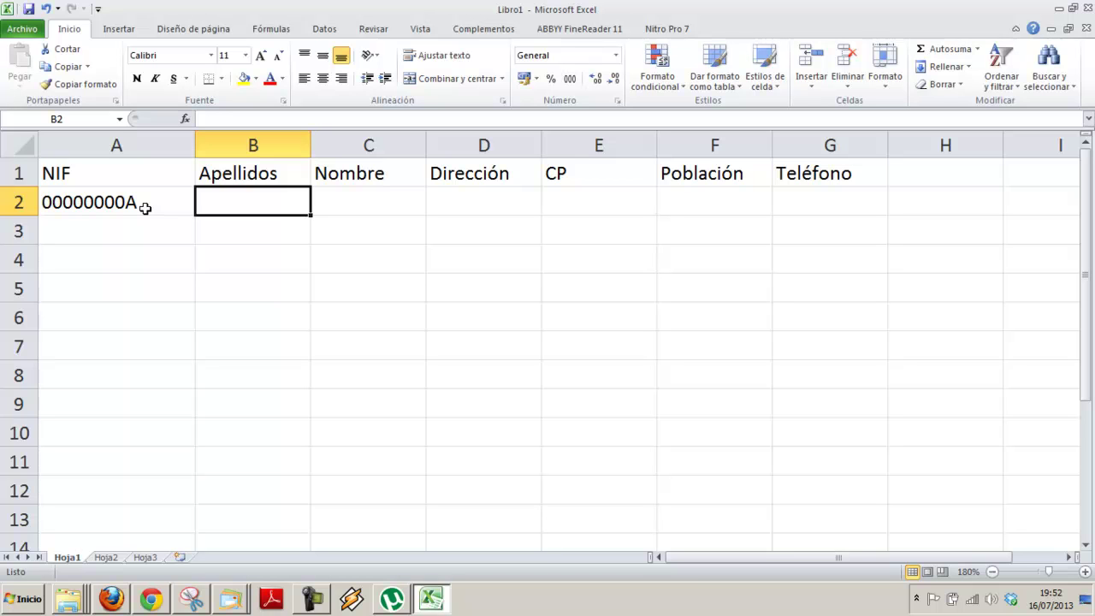
pyautogui.press('Tab')
pyautogui.press('Tab')
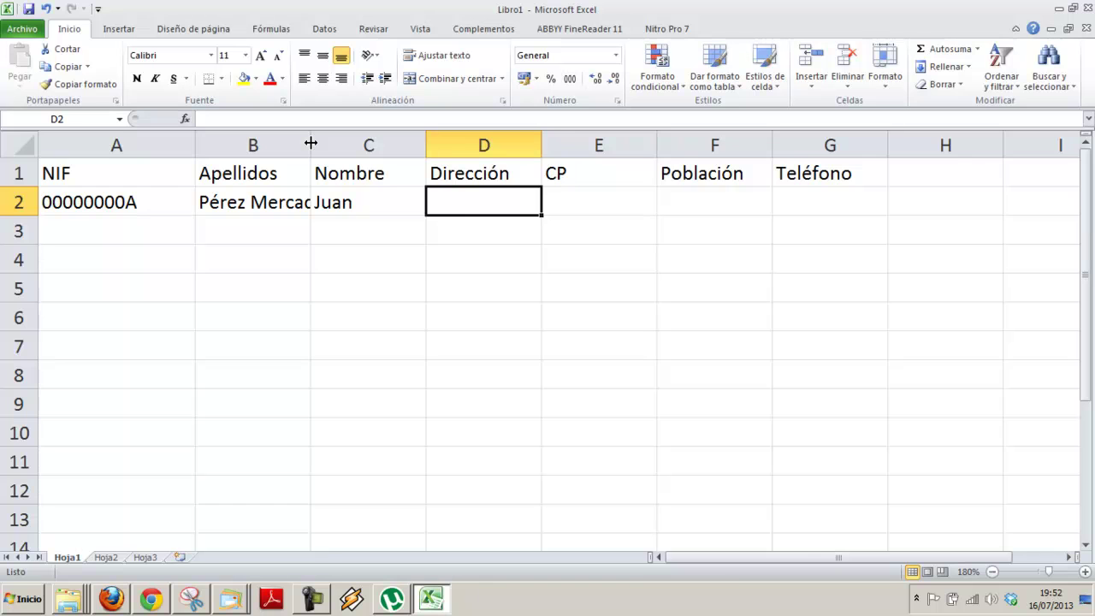
# Autofit column B, widen column D, and enter C Luz 3, 29000, Estepona and 952888888.
pyautogui.doubleClick(310, 143)
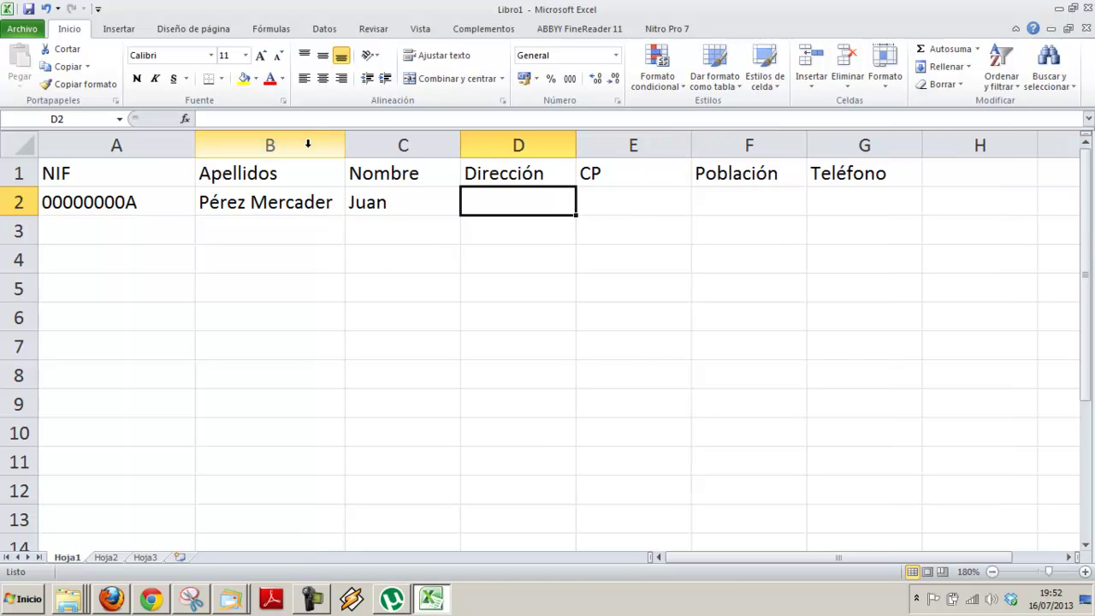
pyautogui.moveTo(576, 144); pyautogui.dragTo(641, 143)
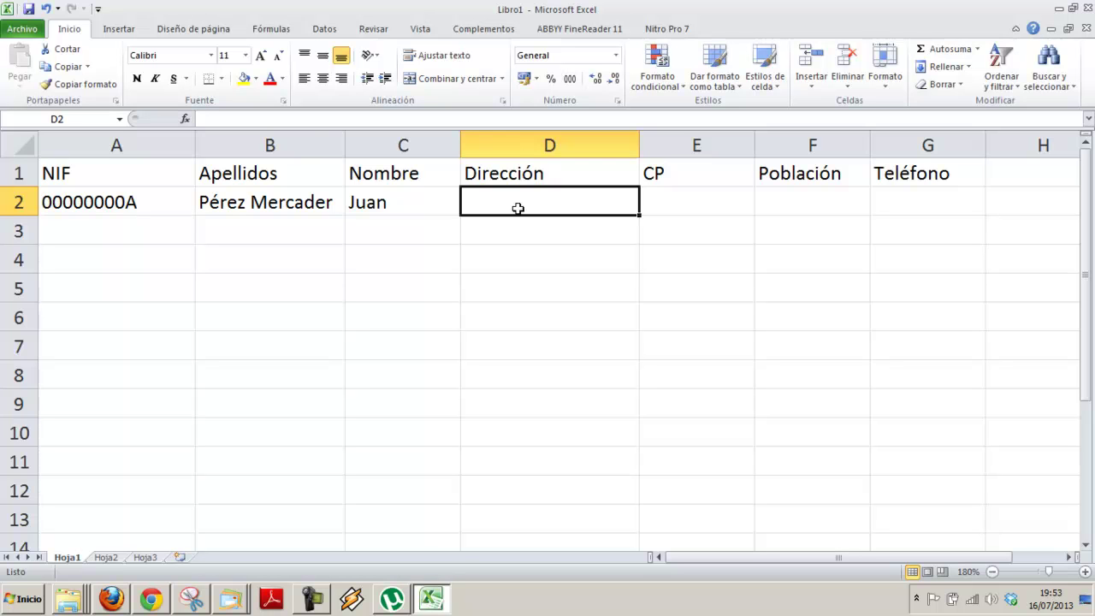
pyautogui.write('C Luz 3')
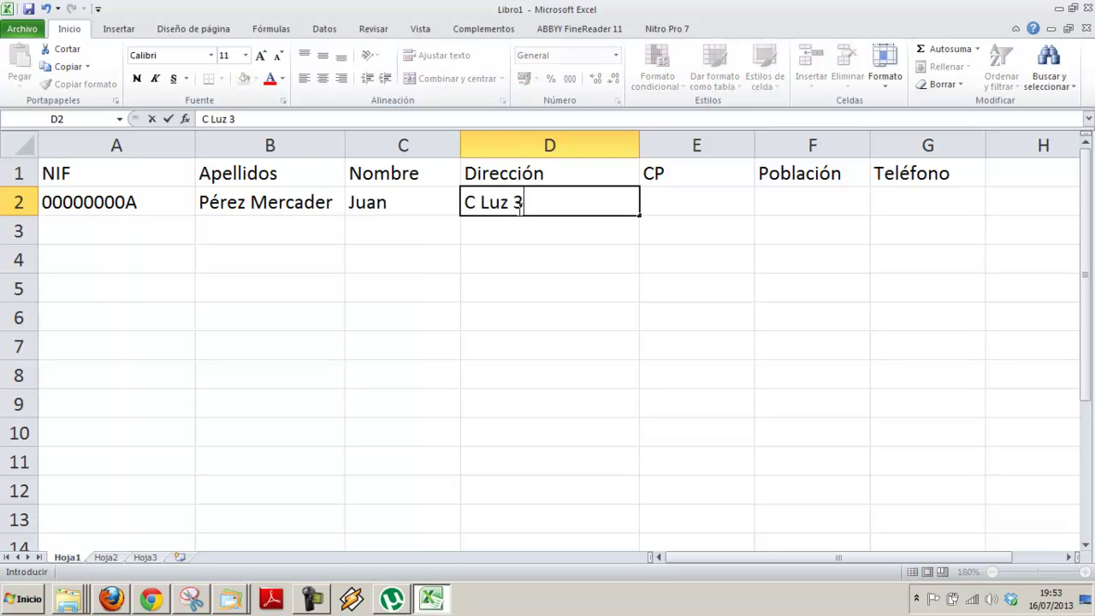
pyautogui.press('Tab')
pyautogui.write('29000')
pyautogui.press('Tab')
pyautogui.write('Estepona')
pyautogui.press('Tab')
pyautogui.write('M')
pyautogui.press('BackSpace')
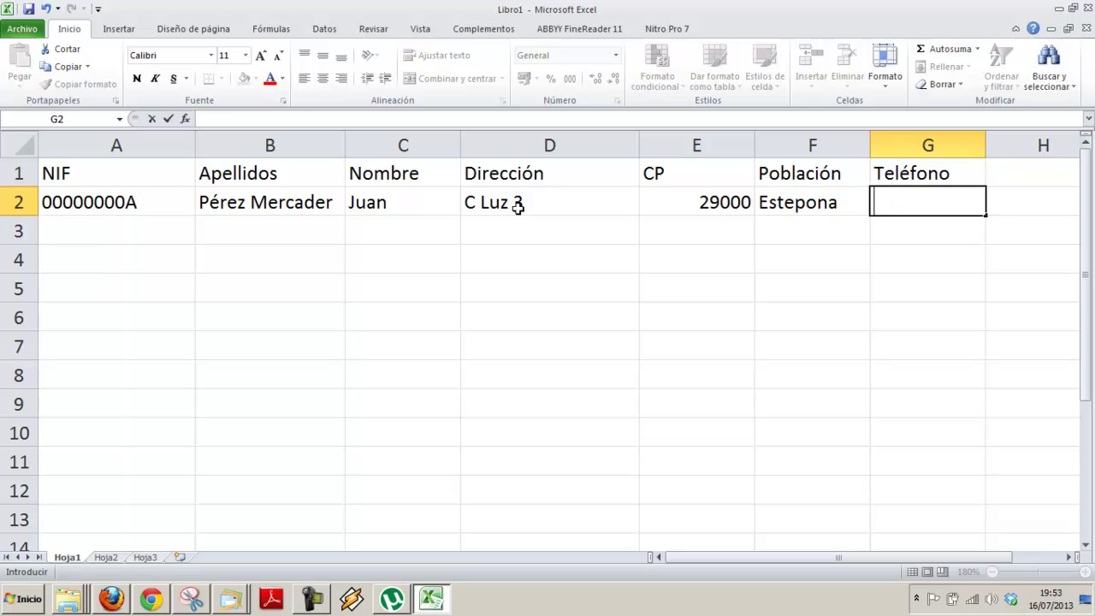
pyautogui.write('952888888')
pyautogui.press('Left')
pyautogui.press('Left')
pyautogui.press('Left')
pyautogui.press('Left')
pyautogui.press('Left')
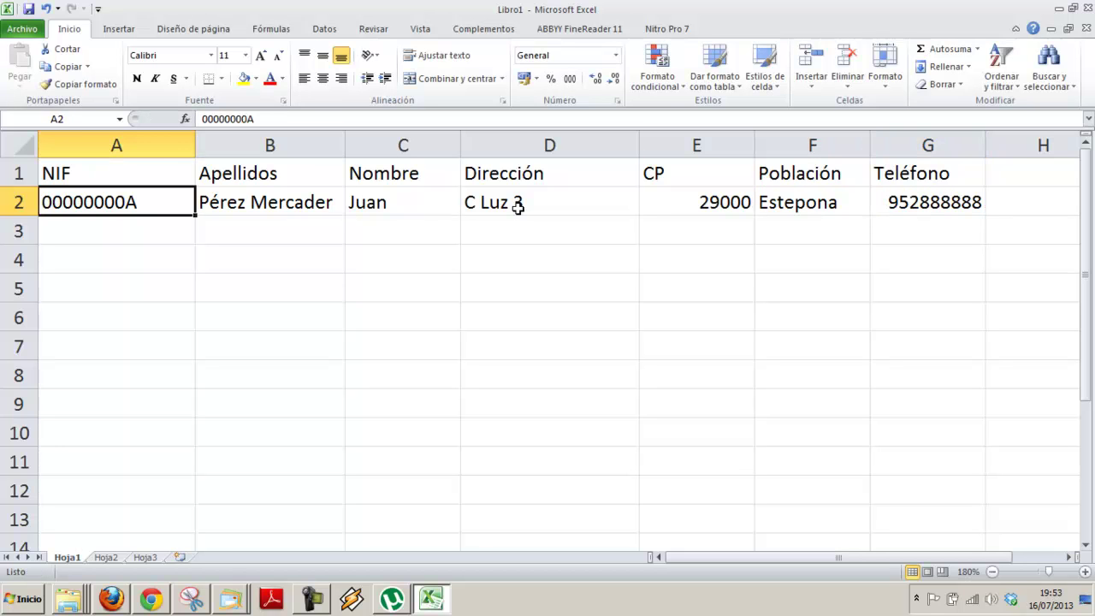
# Edit the first name in C2 and type the address 'C Pera 3' in D2.
pyautogui.press('Right')
pyautogui.press('Right')
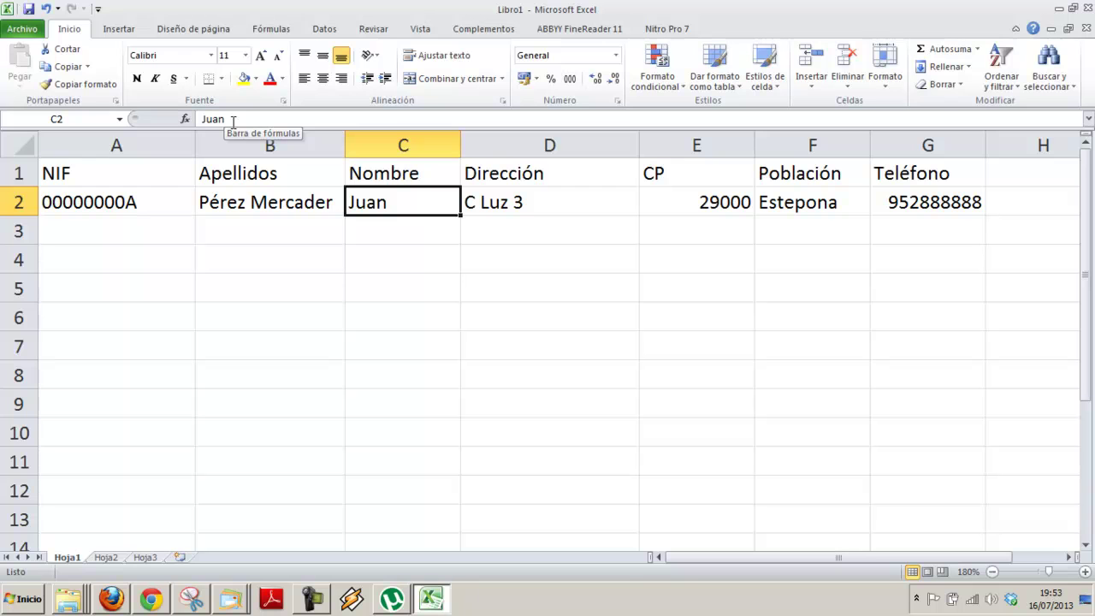
pyautogui.doubleClick(411, 204)
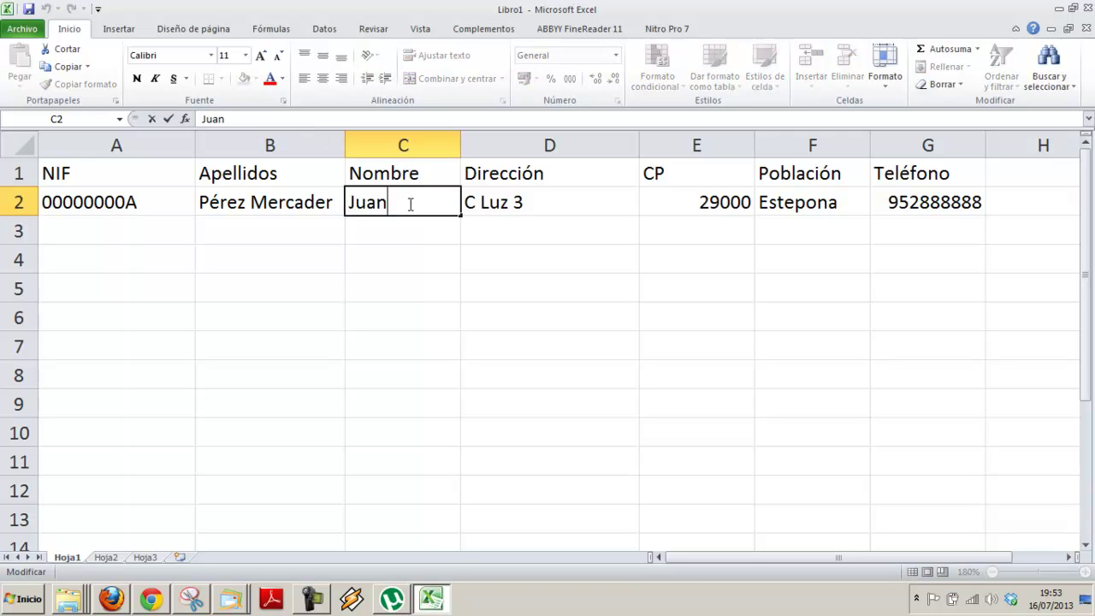
pyautogui.write('a')
pyautogui.press('Return')
pyautogui.press('Up')
pyautogui.press('Right')
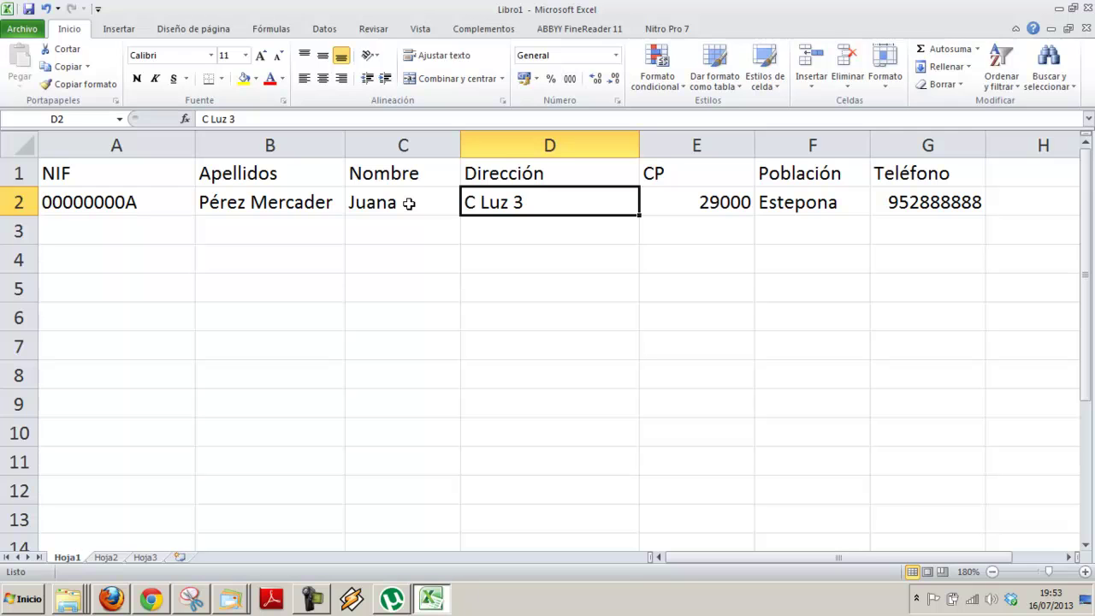
pyautogui.write('C Pera 3')
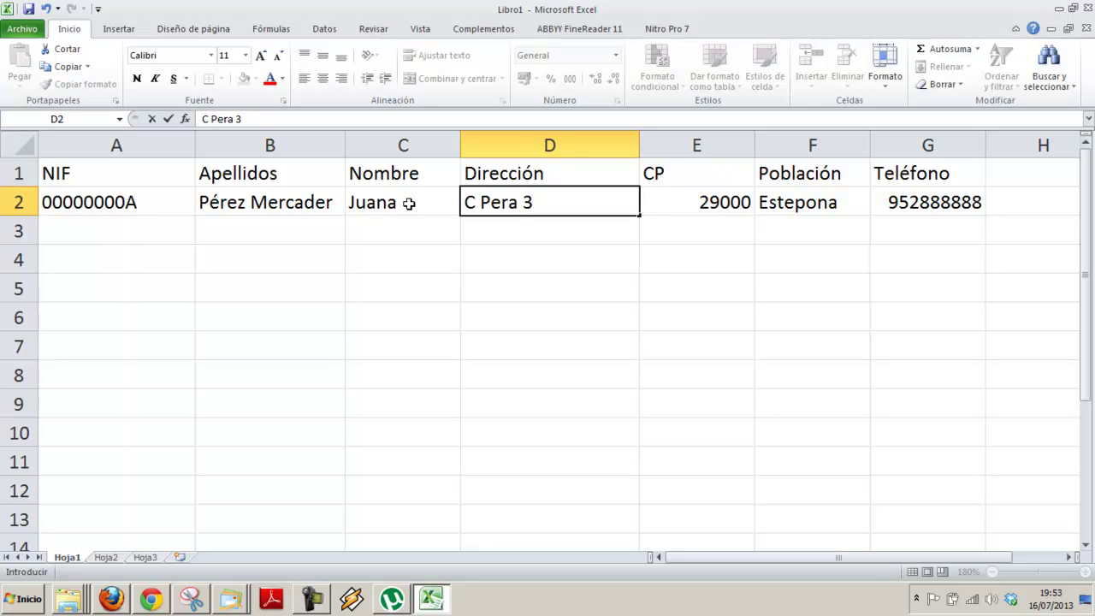
# Re-edit the first name in C2 and re-enter 'C Pera 3' as the D2 address.
pyautogui.click(421, 205)
pyautogui.doubleClick(406, 207)
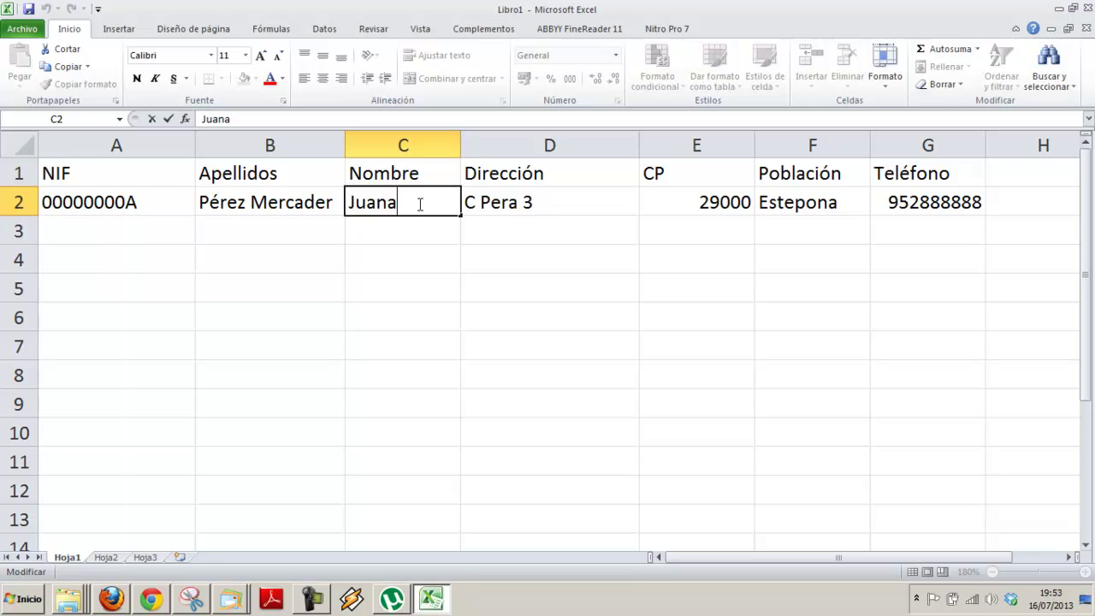
pyautogui.write('asdf')
pyautogui.press('BackSpace')
pyautogui.press('BackSpace')
pyautogui.press('BackSpace')
pyautogui.press('BackSpace')
pyautogui.press('BackSpace')
pyautogui.press('Return')
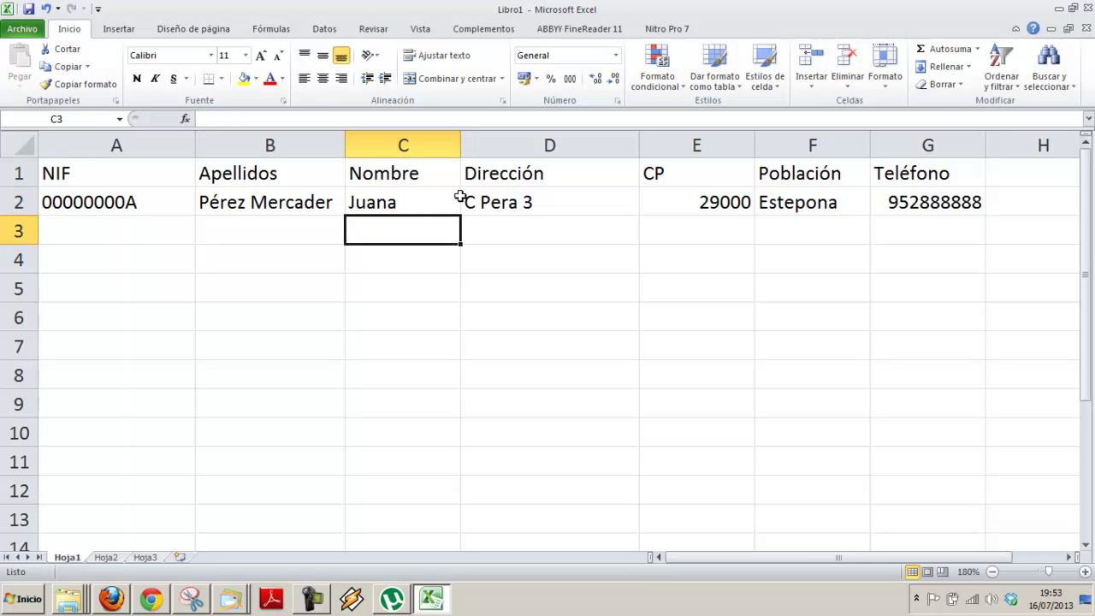
pyautogui.moveTo(455, 208); pyautogui.dragTo(485, 205)
pyautogui.click(484, 206)
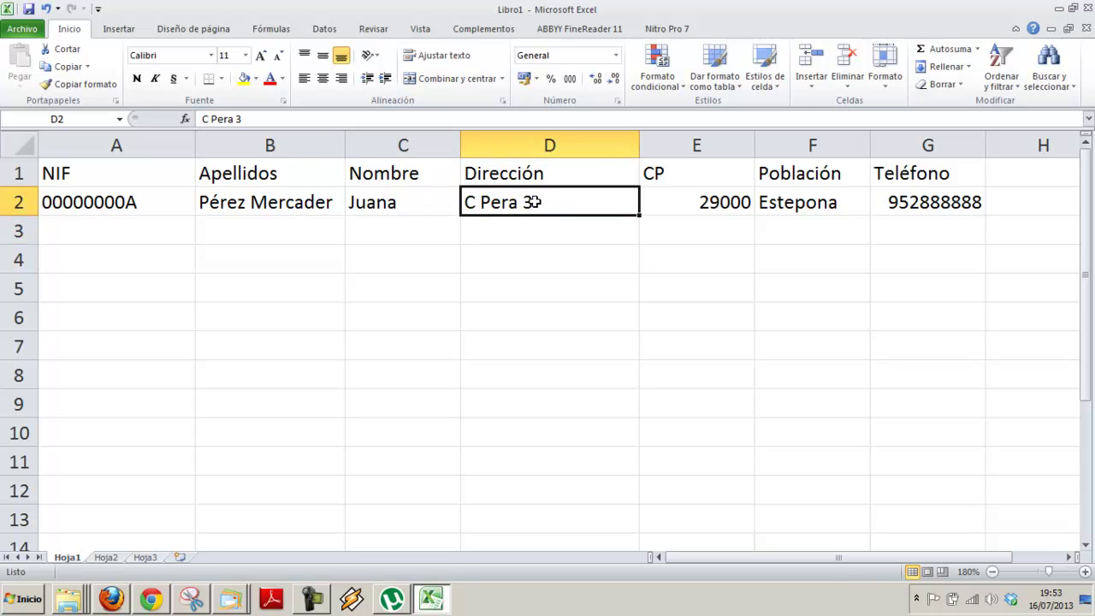
pyautogui.write('C ')
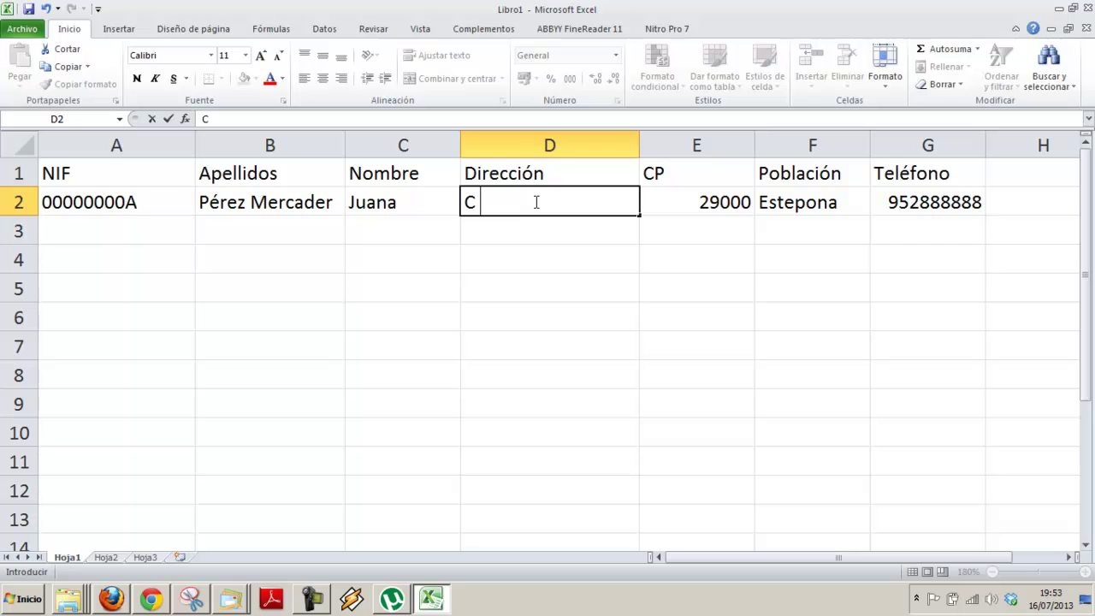
pyautogui.write('Pera 3')
pyautogui.press('Return')
pyautogui.press('Left')
pyautogui.press('Left')
pyautogui.press('Left')
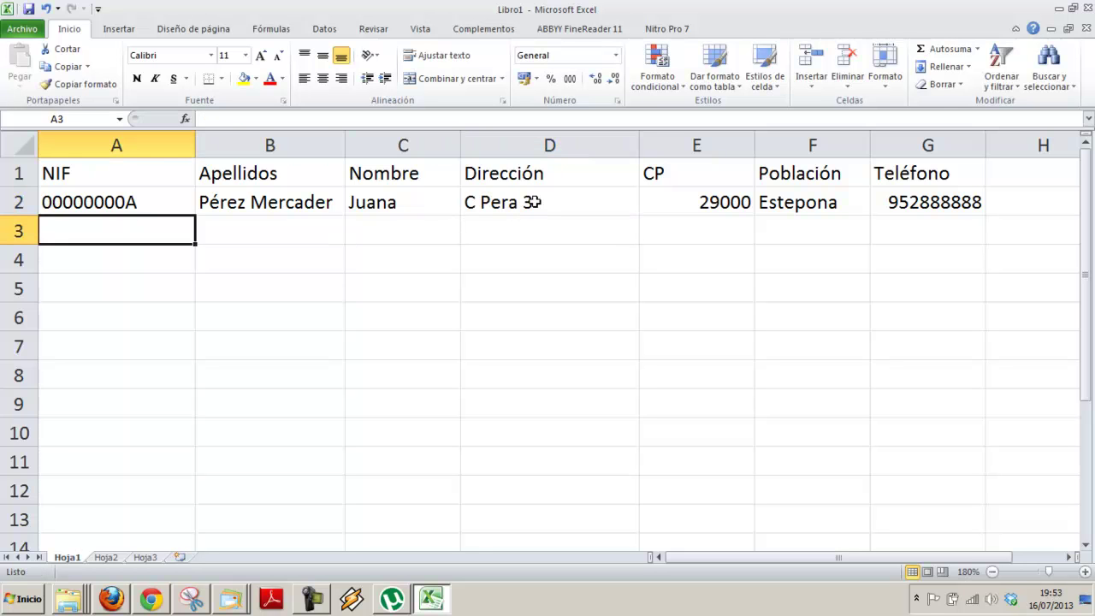
# Enter NIF 11111111B, González Pérez, the AutoComplete first name and C Luna 4 in row 3.
pyautogui.write('11111111B')
pyautogui.press('Tab')
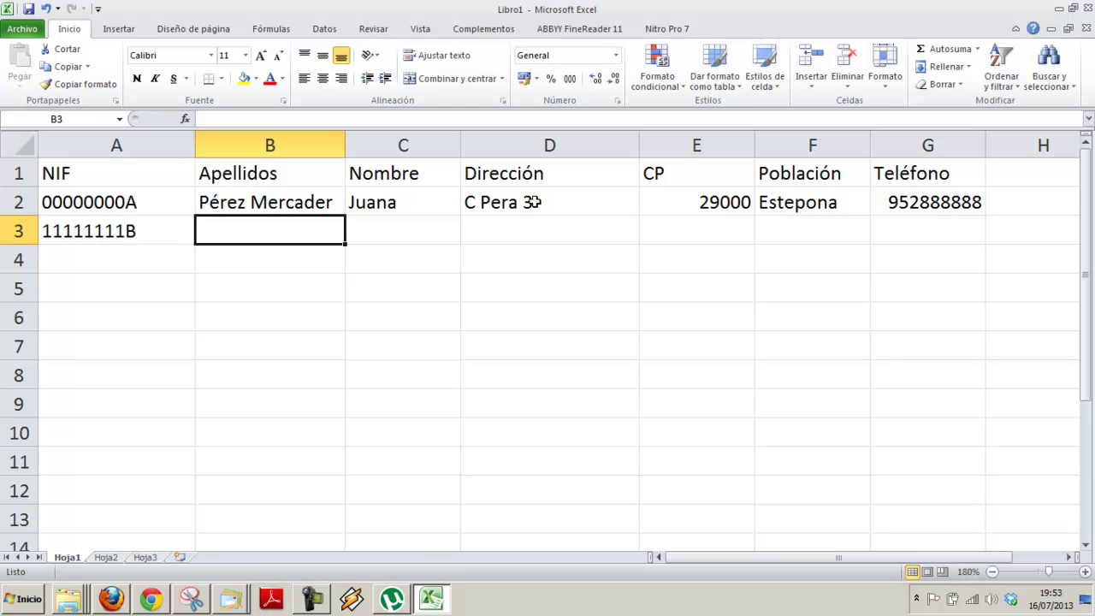
pyautogui.write('González ')
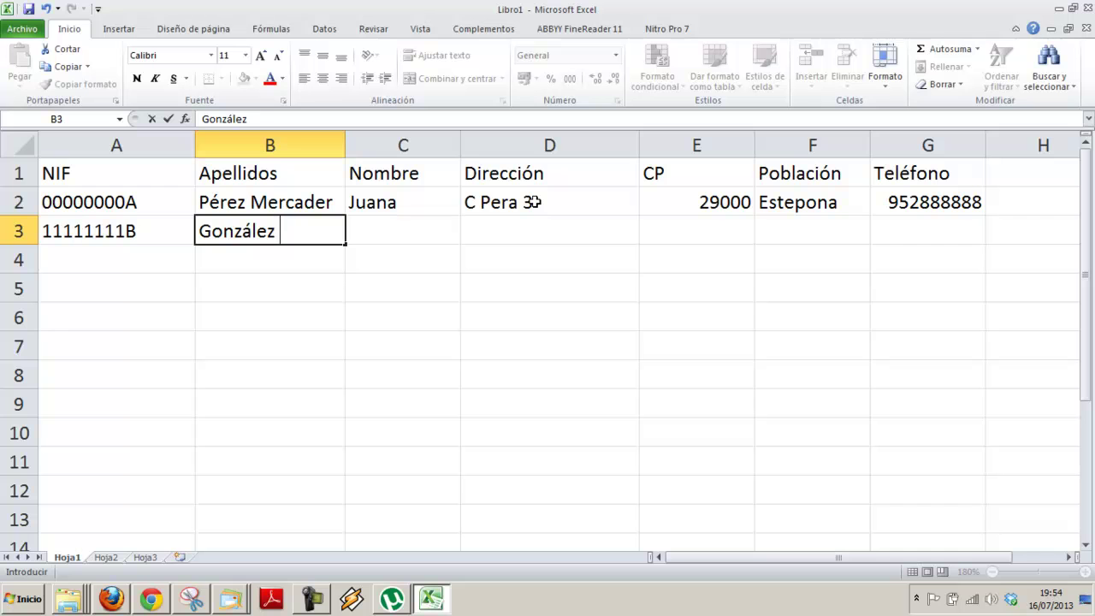
pyautogui.write('Pérez')
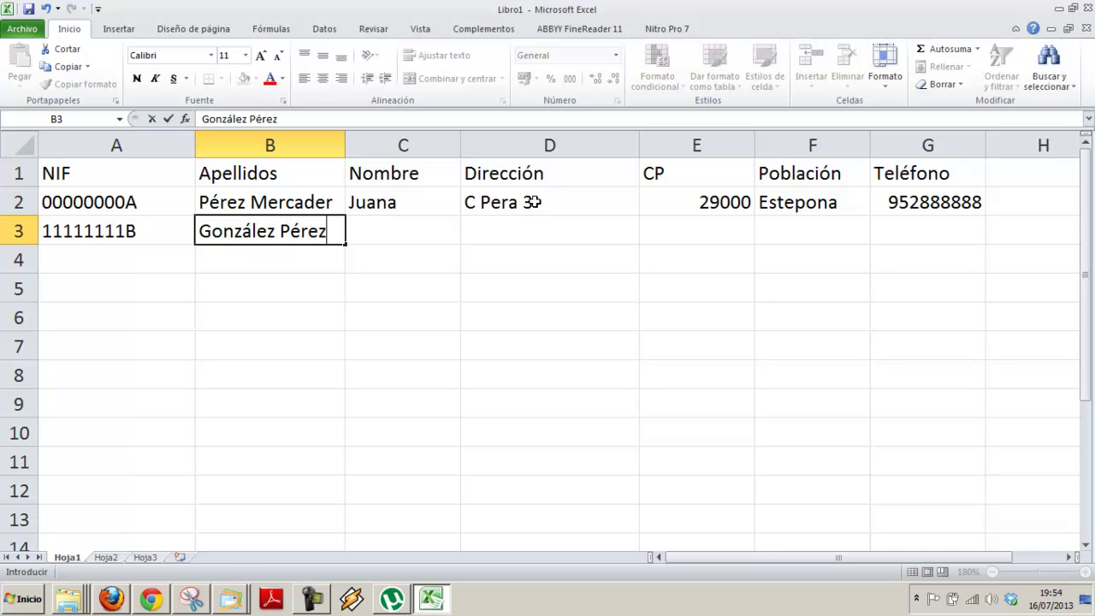
pyautogui.press('Tab')
pyautogui.write('J')
pyautogui.press('Tab')
pyautogui.write('C Luna 4')
pyautogui.press('Tab')
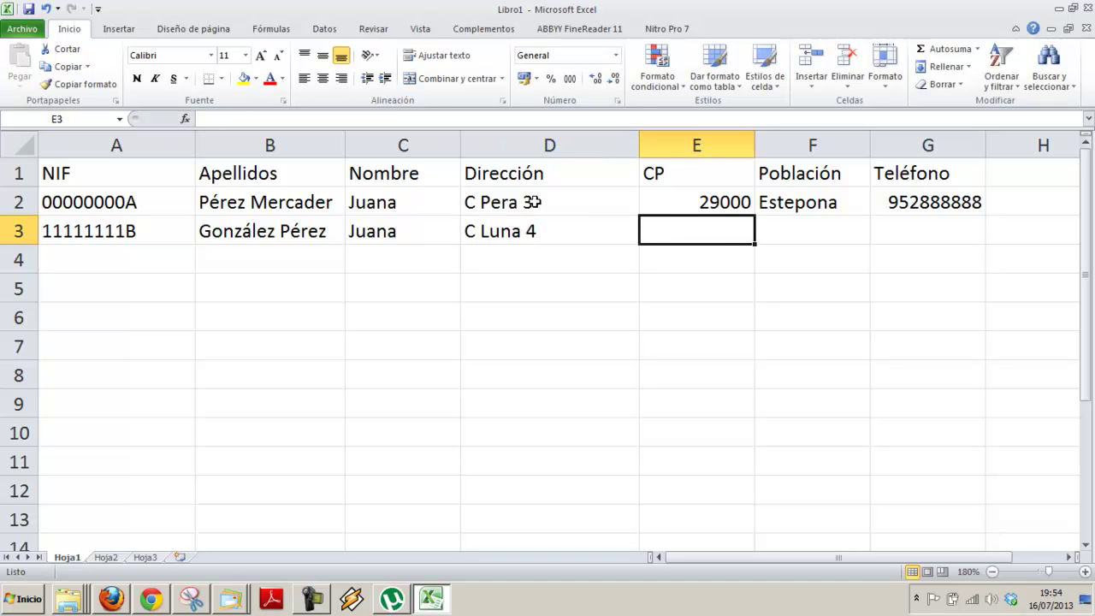
pyautogui.write('29680')
pyautogui.press('Tab')
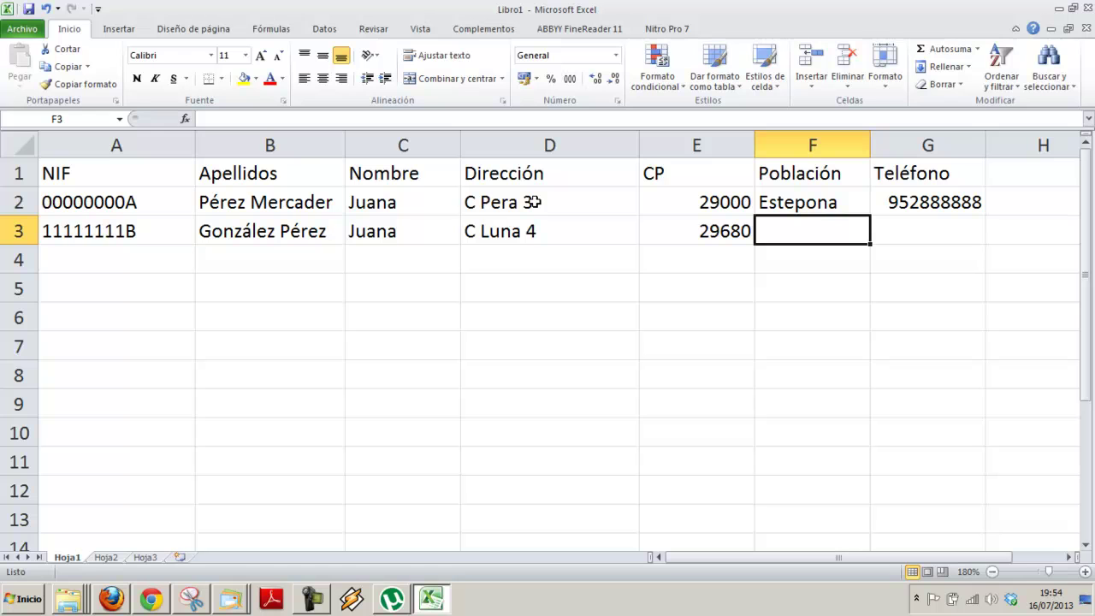
pyautogui.write('Estepona')
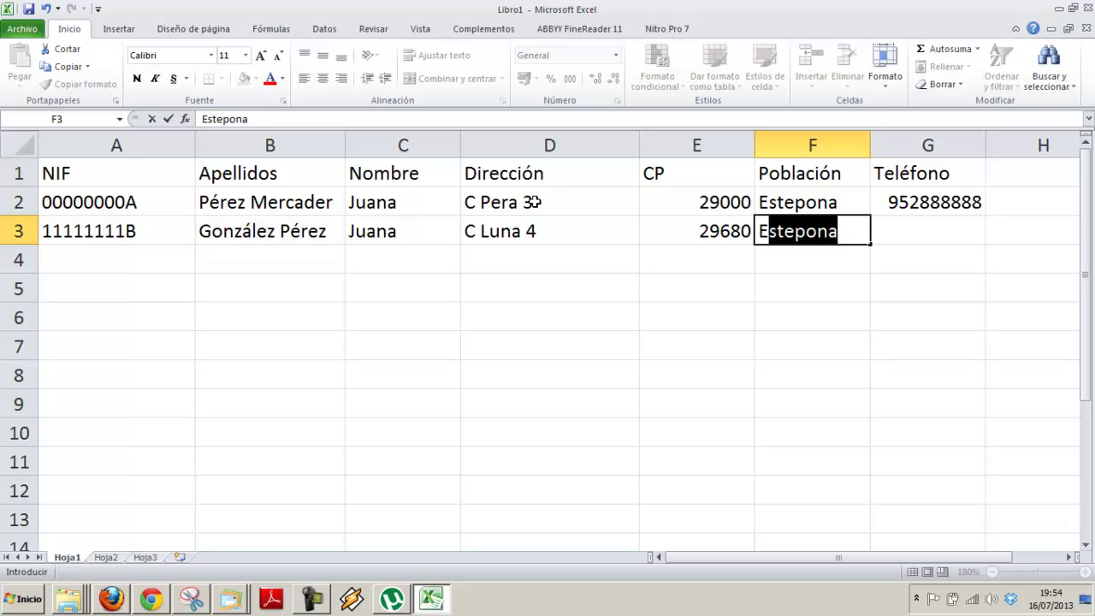
pyautogui.press('Tab')
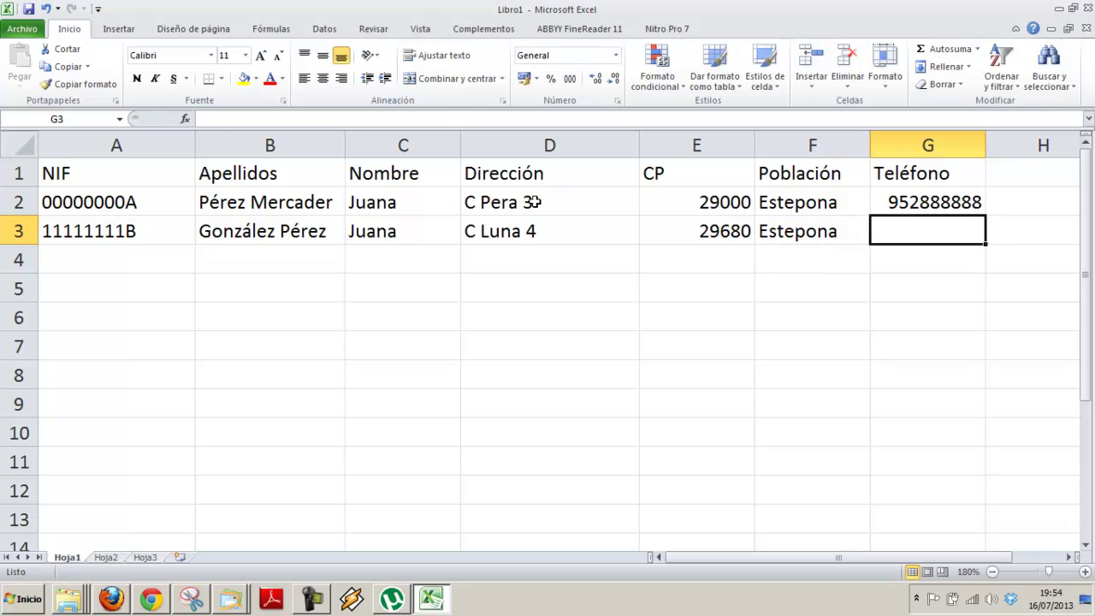
pyautogui.write('952')
pyautogui.press('BackSpace')
pyautogui.press('BackSpace')
pyautogui.press('BackSpace')
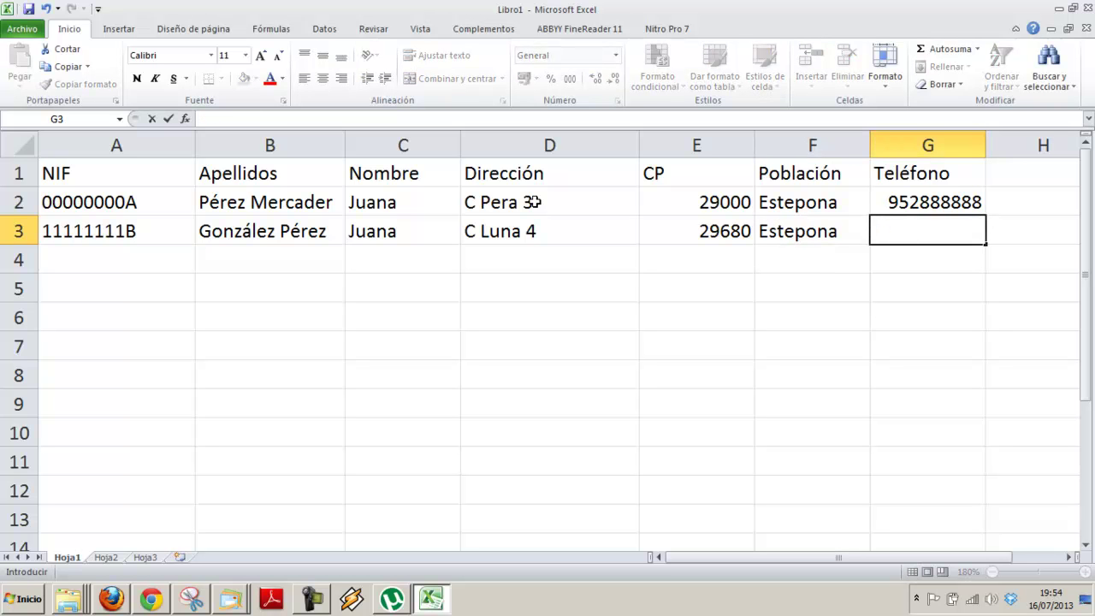
pyautogui.press('Left')
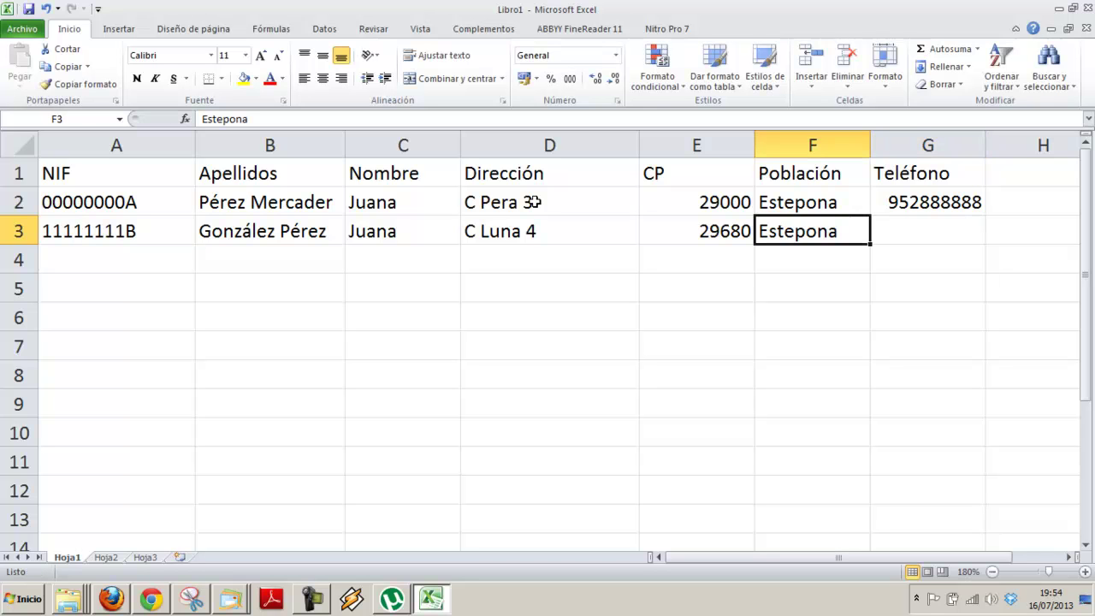
pyautogui.write('E')
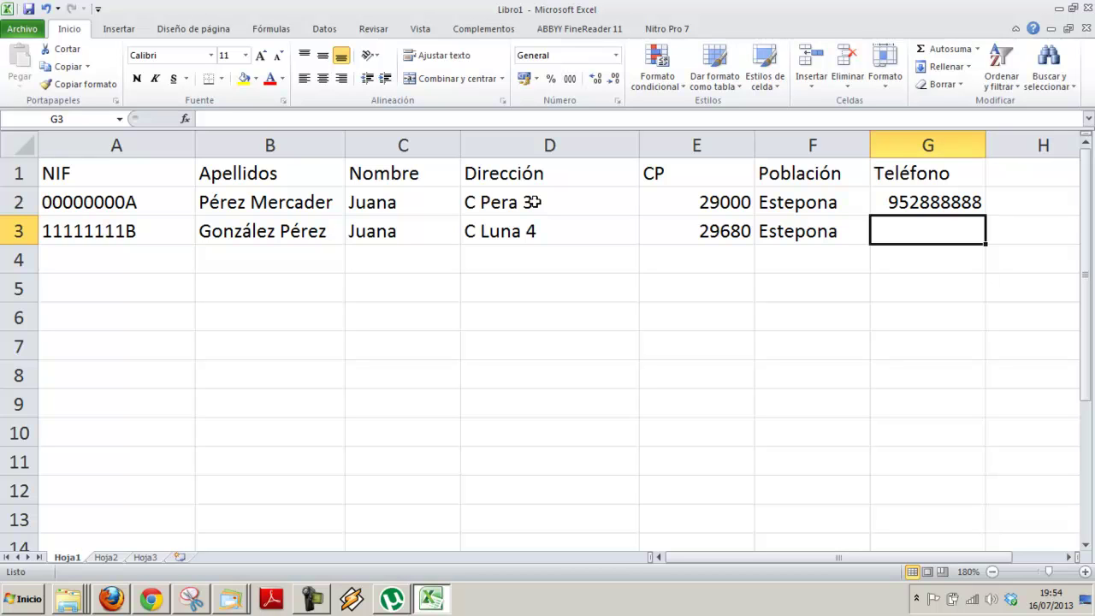
pyautogui.write('625131313')
pyautogui.press('Return')
pyautogui.press('Left')
pyautogui.press('Left')
pyautogui.press('Left')
pyautogui.press('Left')
pyautogui.press('Left')
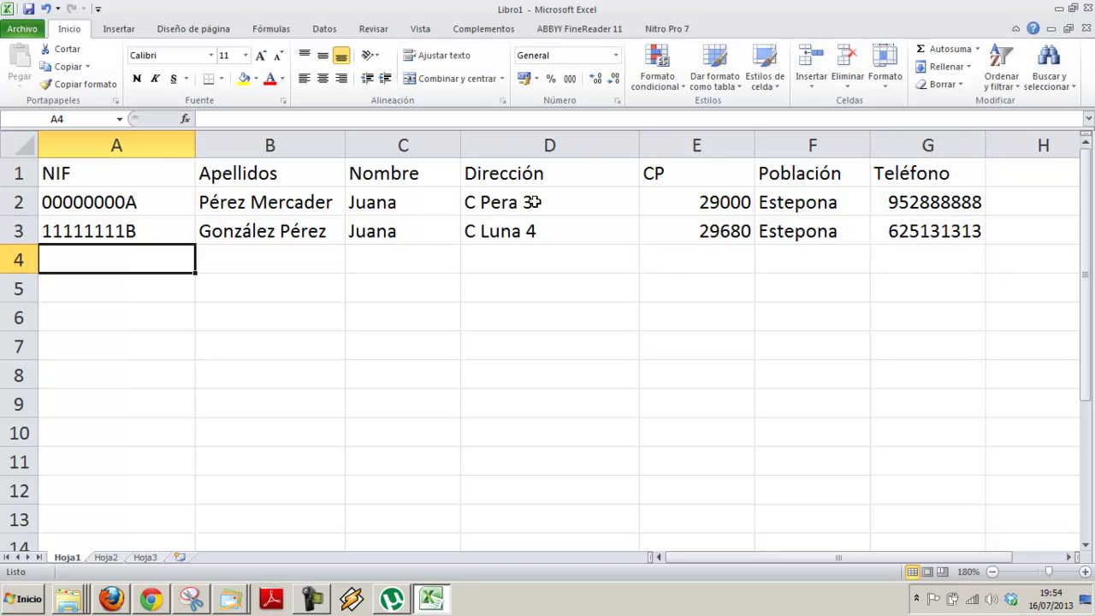
pyautogui.write('22222222')
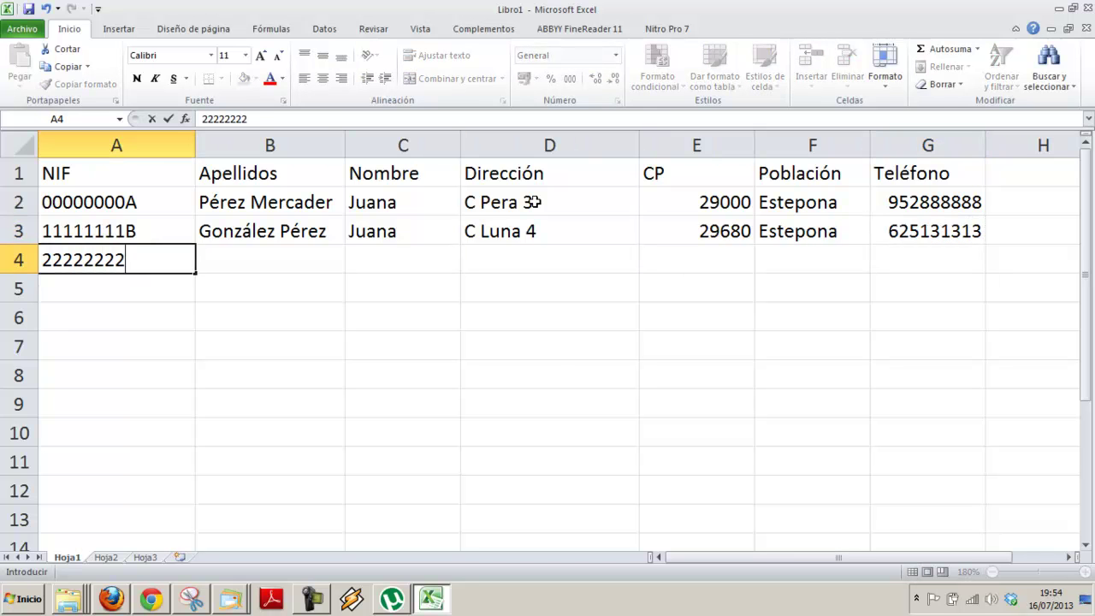
pyautogui.write('C')
pyautogui.press('Tab')
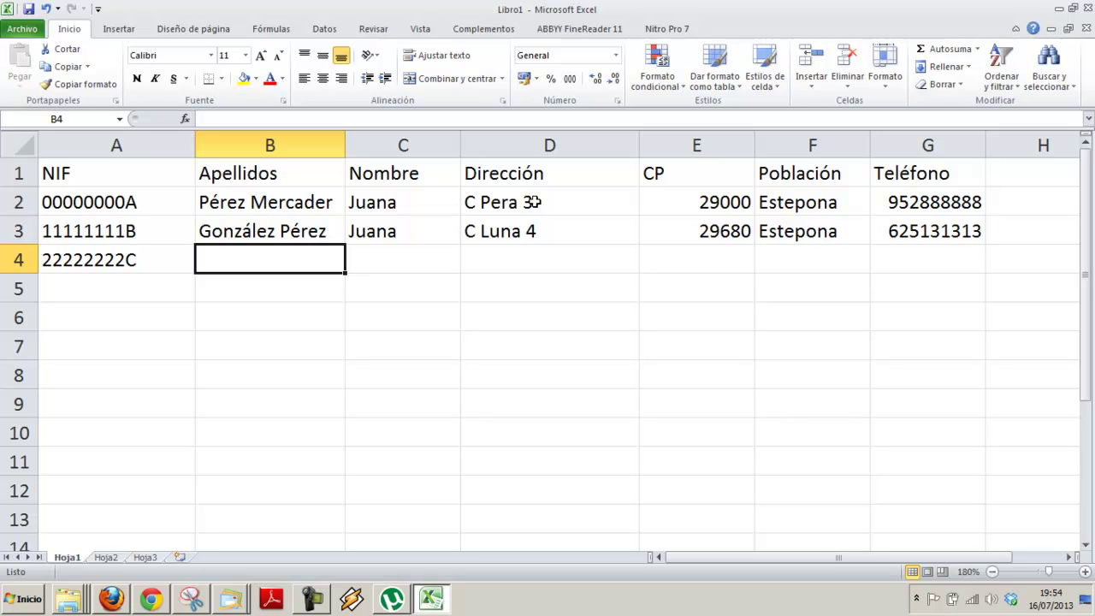
pyautogui.press('Tab')
pyautogui.press('Tab')
# Type the row 4 street address in D4, correcting typos along the way.
pyautogui.write('C P')
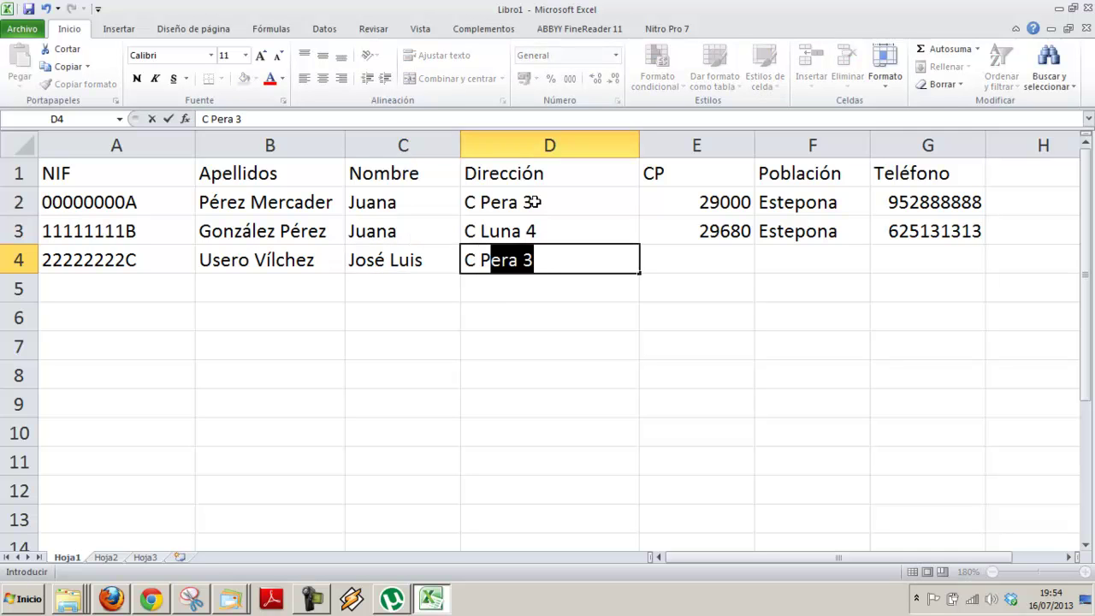
pyautogui.press('BackSpace')
pyautogui.press('BackSpace')
pyautogui.write('manz')
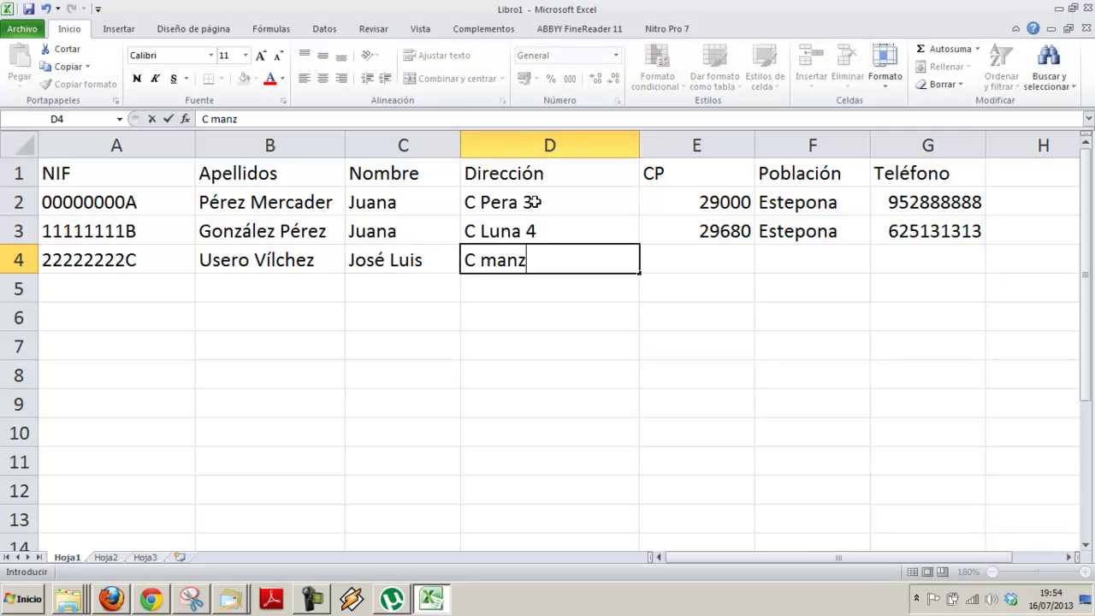
pyautogui.press('BackSpace')
pyautogui.press('BackSpace')
pyautogui.press('BackSpace')
pyautogui.write('Manzanz')
pyautogui.press('BackSpace')
pyautogui.write('a 45')
pyautogui.press('BackSpace')
pyautogui.press('Tab')
pyautogui.write('29600')
pyautogui.press('Tab')
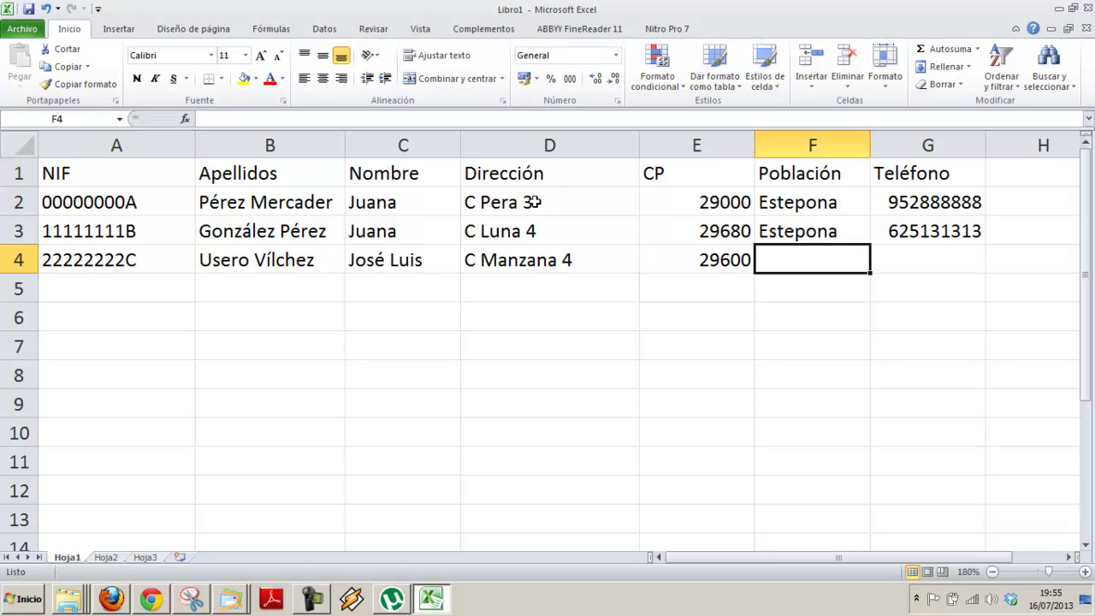
pyautogui.write('Marbella')
pyautogui.press('Tab')
pyautogui.write('95278787')
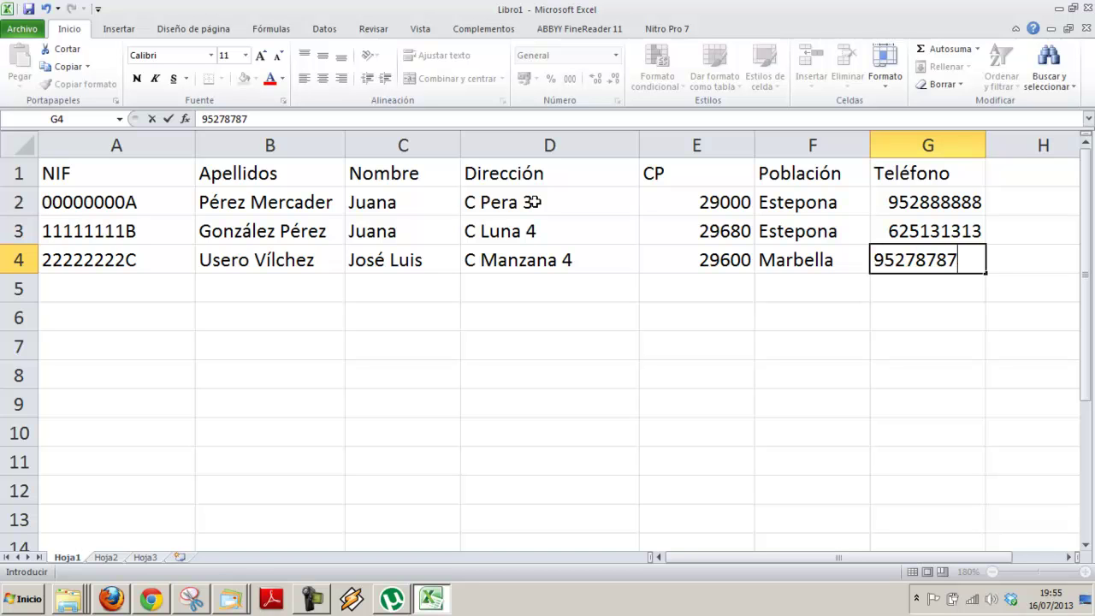
pyautogui.write('8')
pyautogui.press('Return')
pyautogui.press('Left')
pyautogui.press('Left')
pyautogui.press('Left')
pyautogui.press('Left')
pyautogui.press('Left')
pyautogui.press('Left')
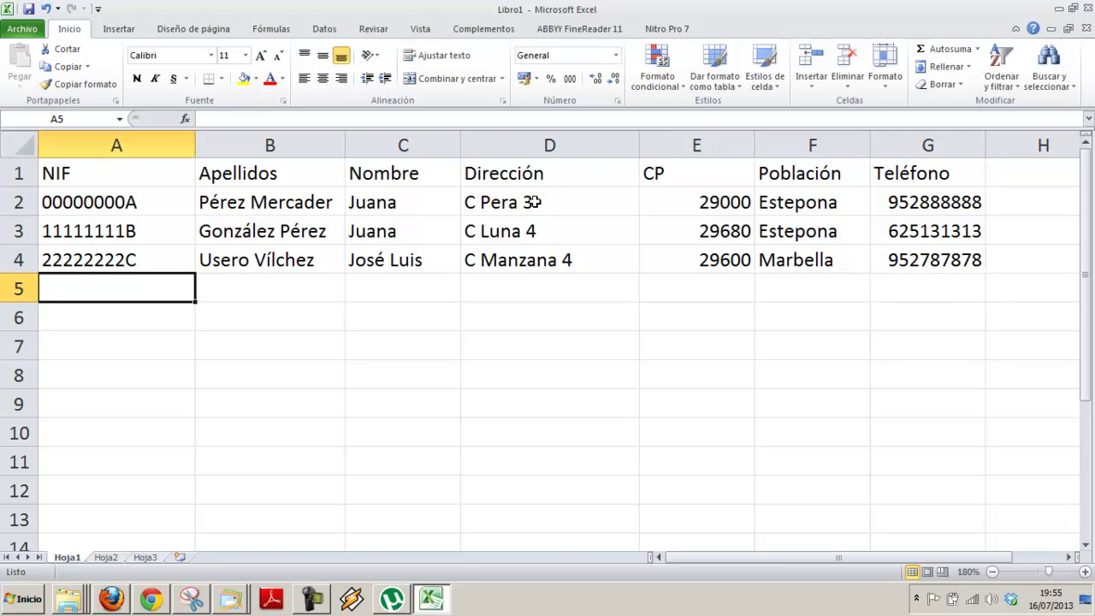
pyautogui.write('33333333')
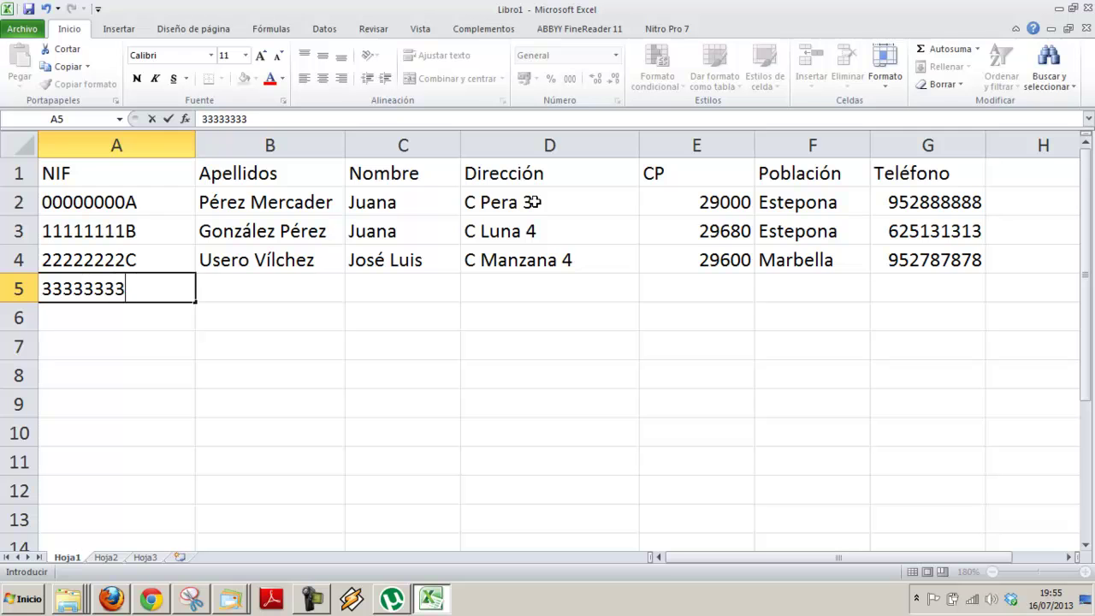
pyautogui.write('C')
pyautogui.press('Tab')
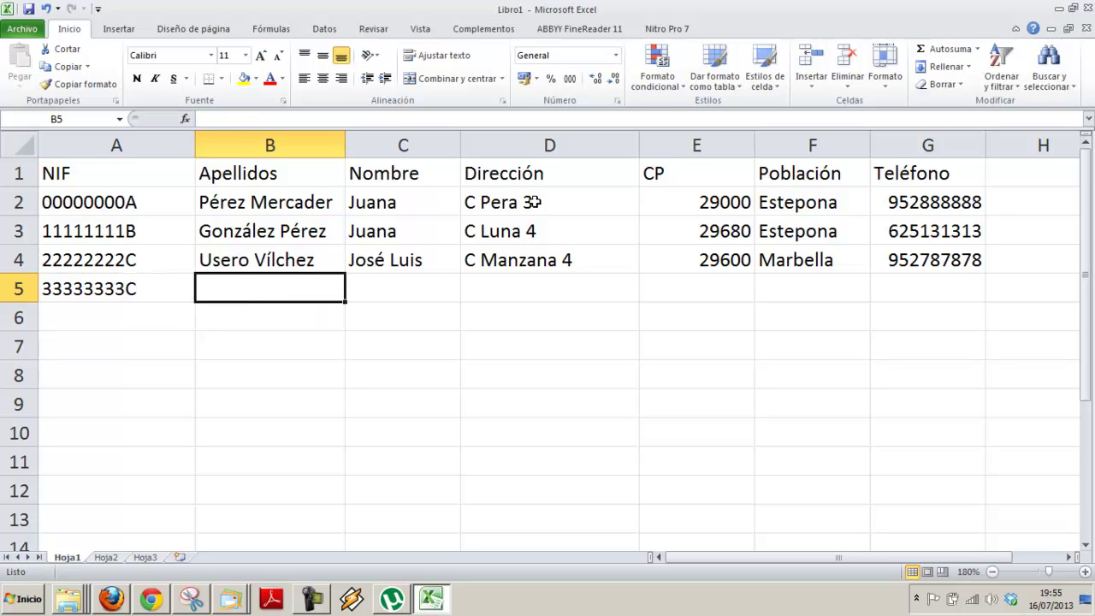
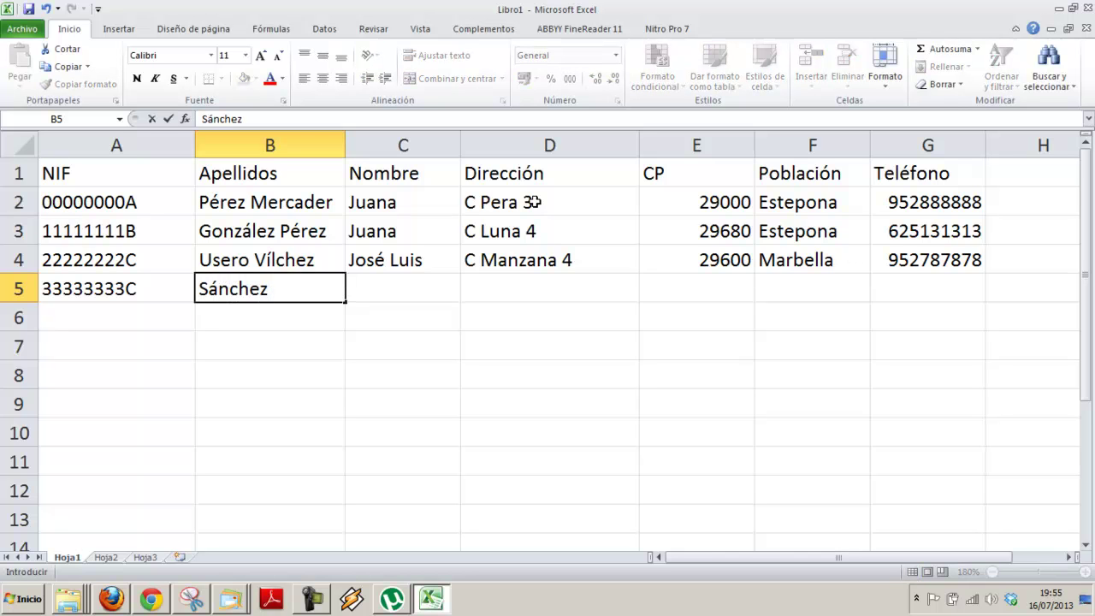
pyautogui.press('Tab')
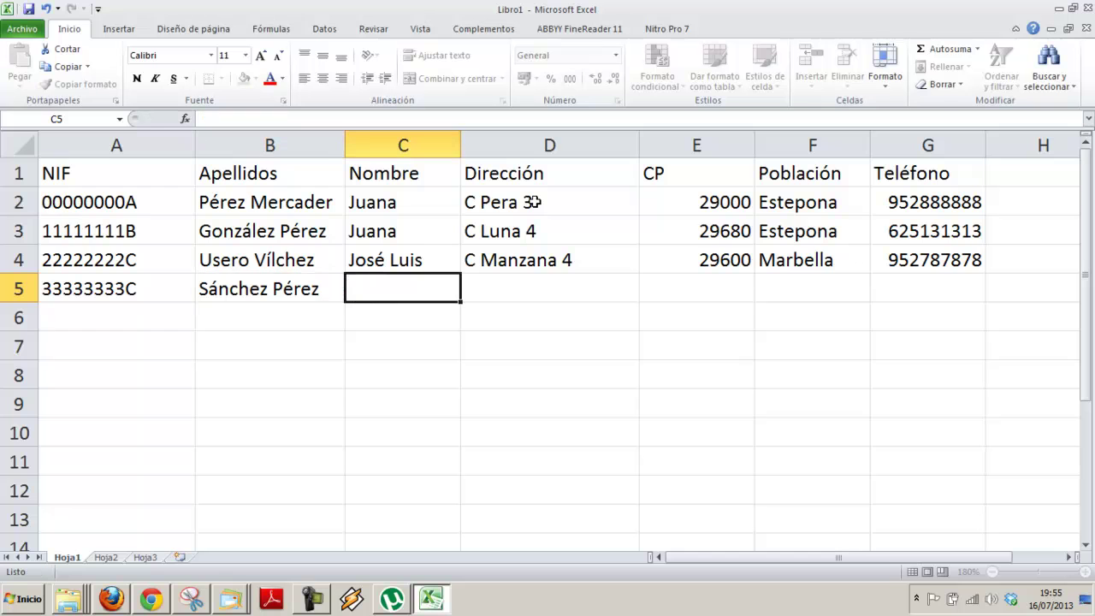
pyautogui.press('Tab')
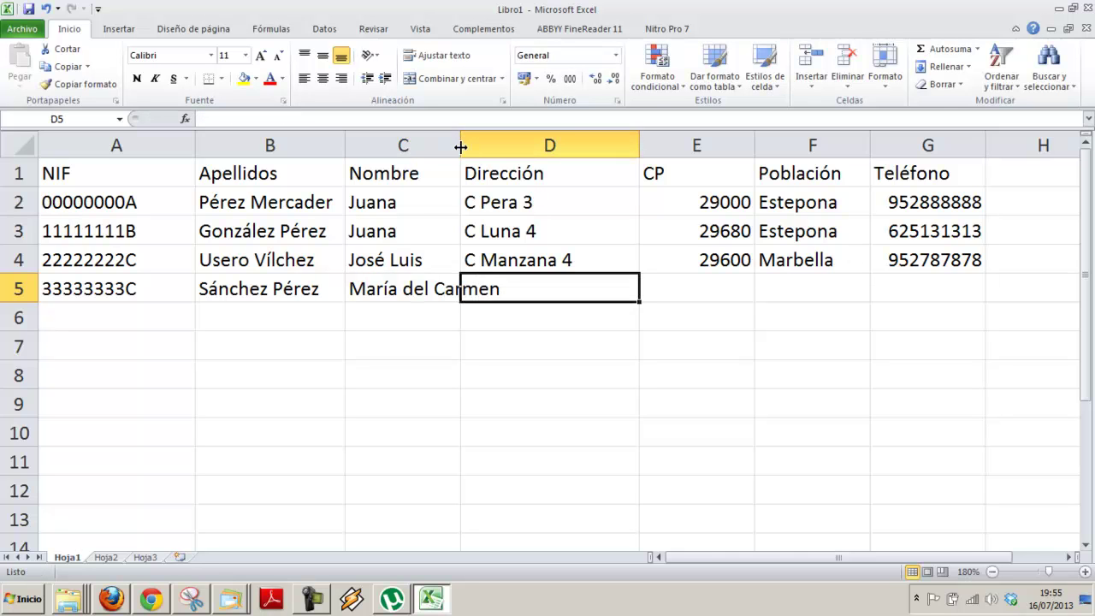
pyautogui.moveTo(461, 147); pyautogui.dragTo(454, 147)
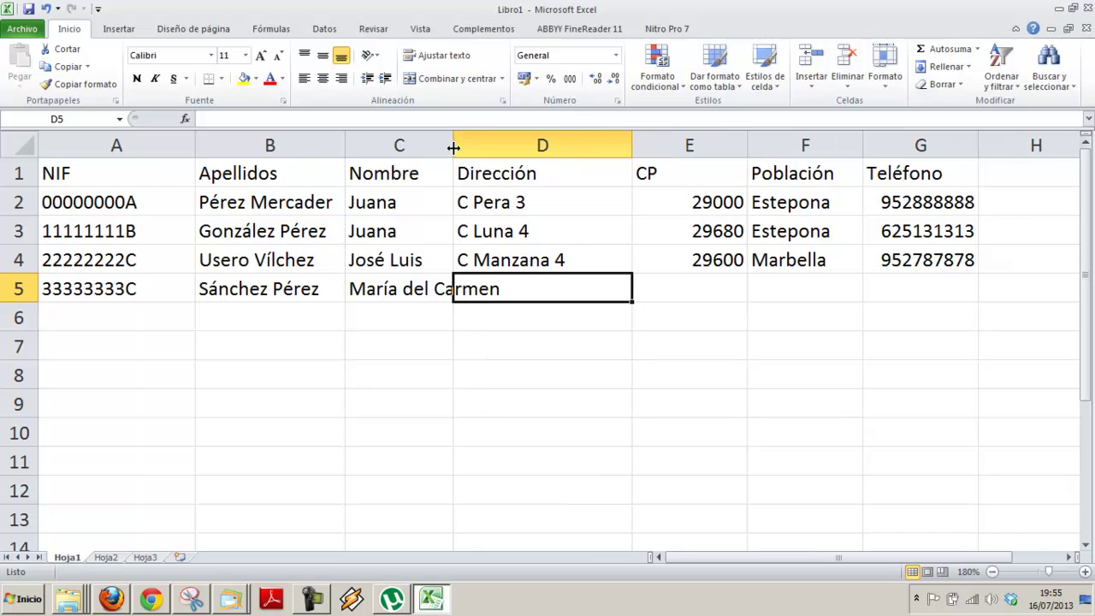
pyautogui.doubleClick(454, 147)
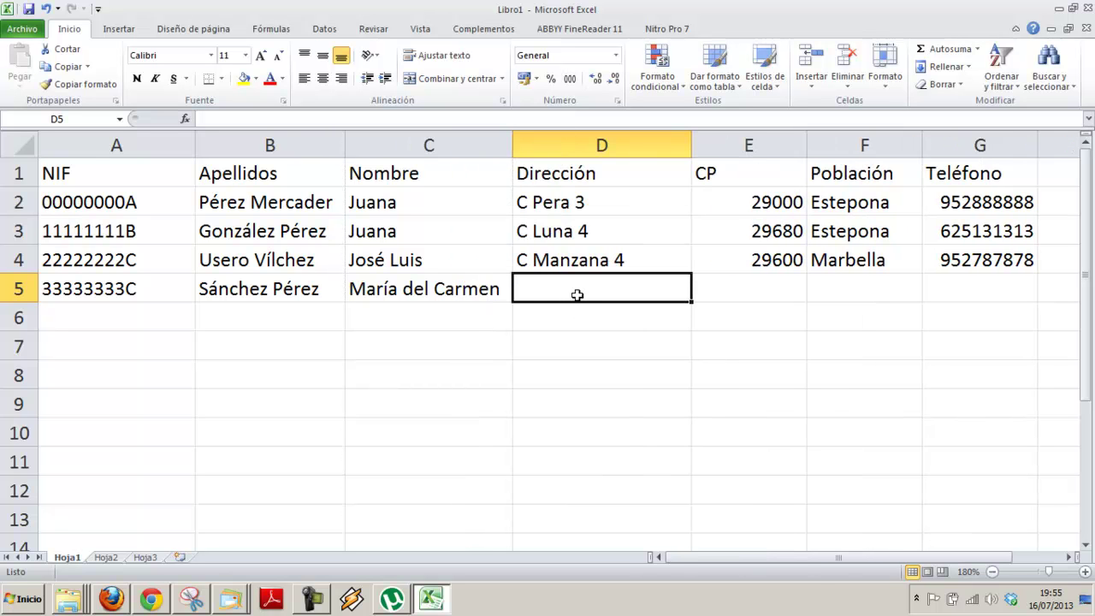
# Complete row 5 with the street address, postcode 29900, town Málaga and the phone number.
pyautogui.write('C ')
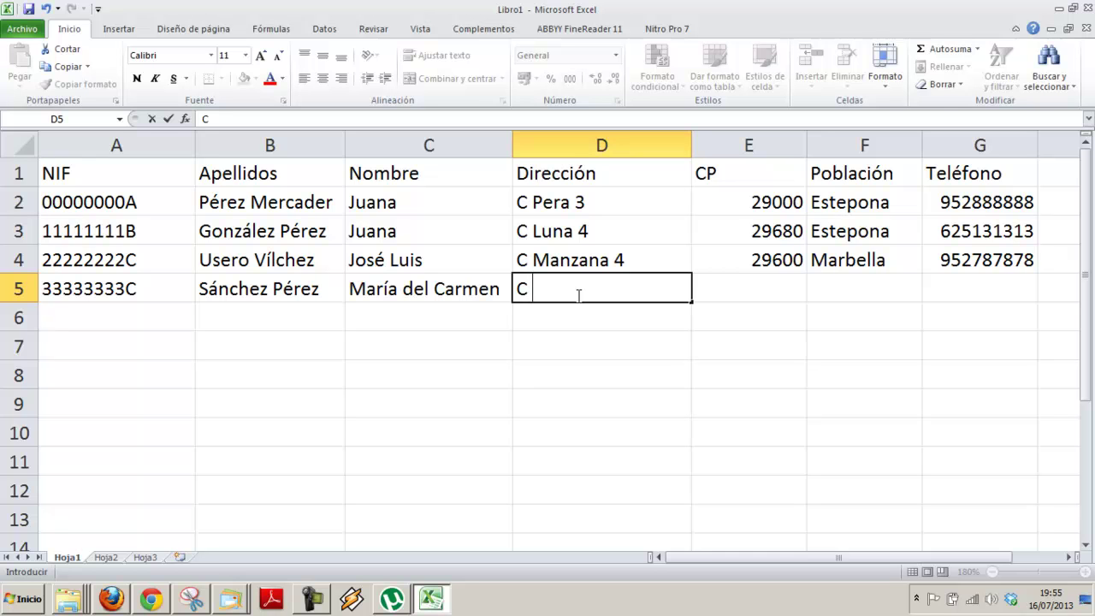
pyautogui.write('Sandía 54')
pyautogui.press('BackSpace')
pyautogui.press('Tab')
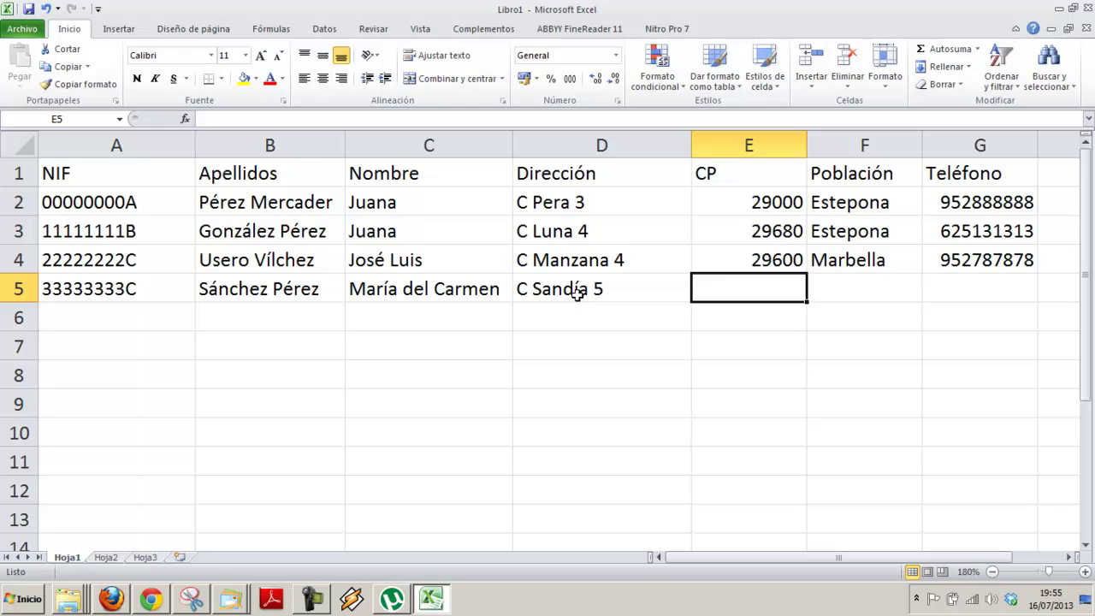
pyautogui.write('299000')
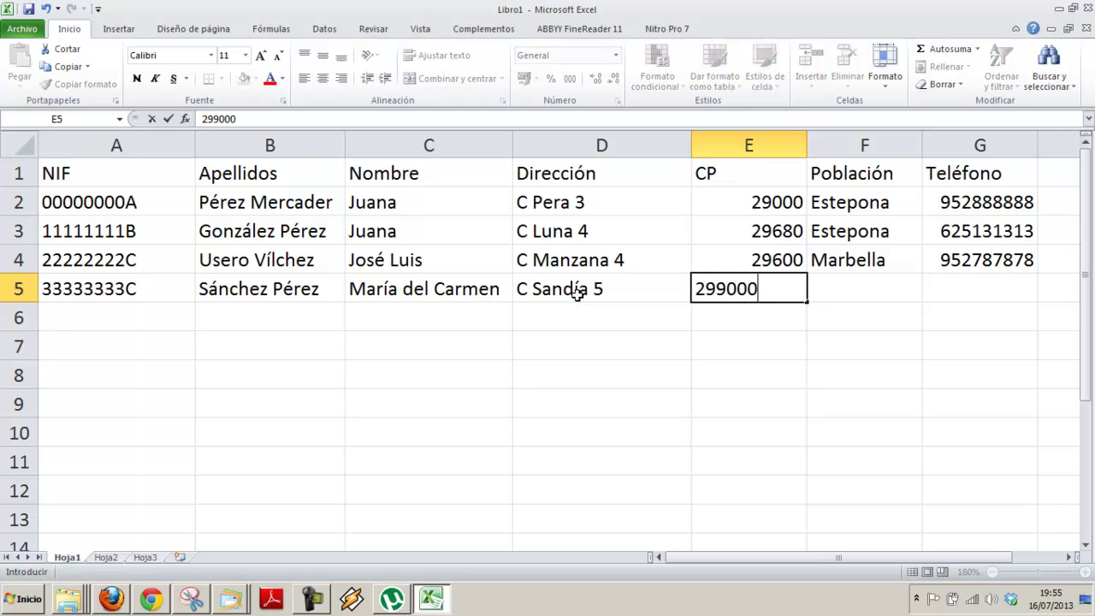
pyautogui.press('BackSpace')
pyautogui.press('Tab')
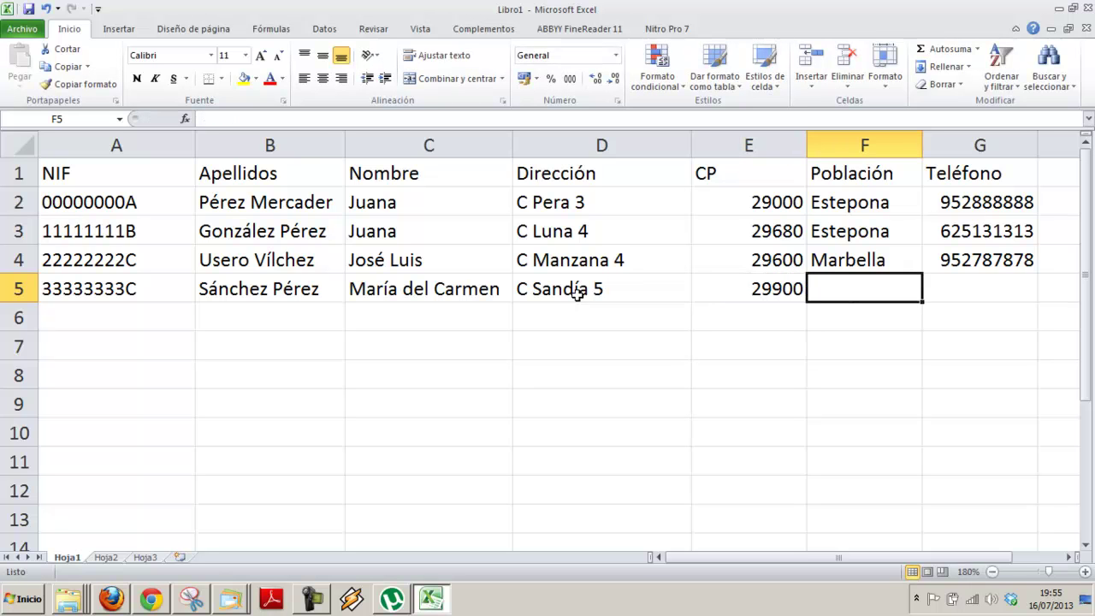
pyautogui.write('Málaga')
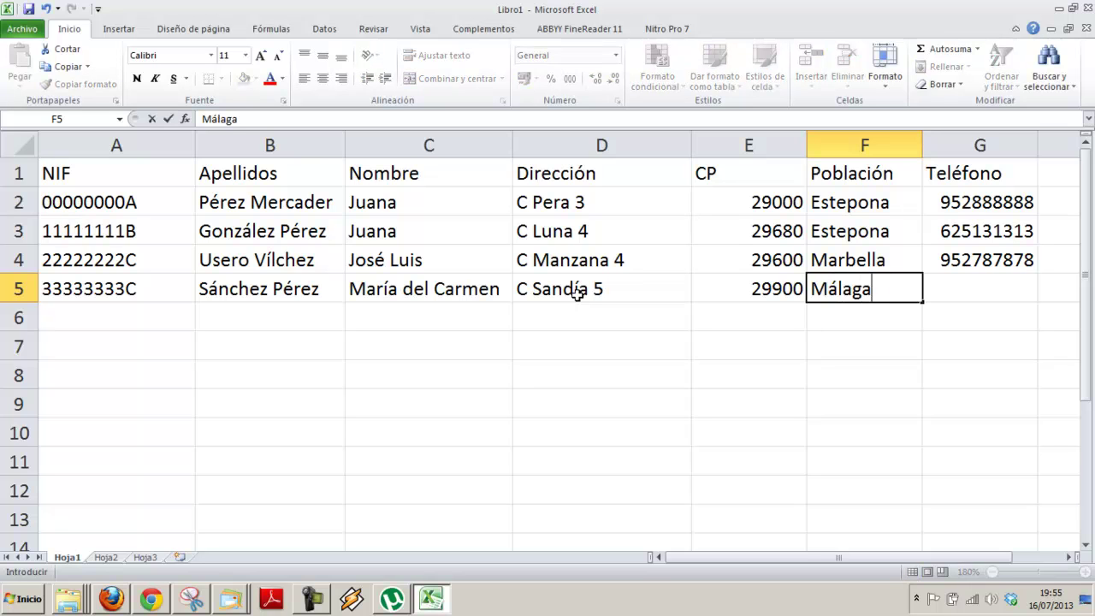
pyautogui.press('Tab')
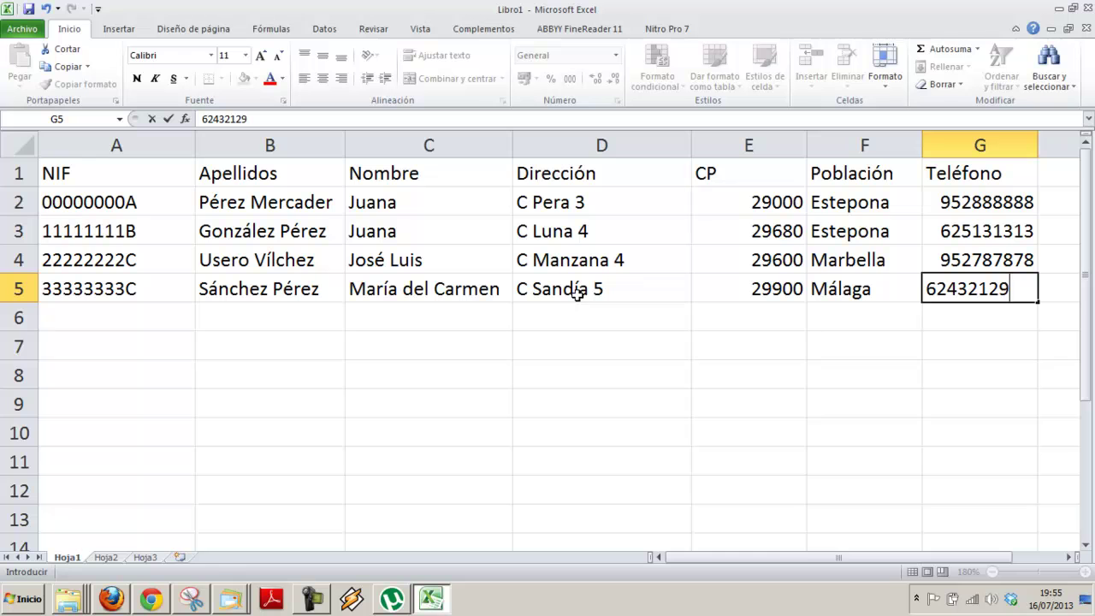
pyautogui.press('Return')
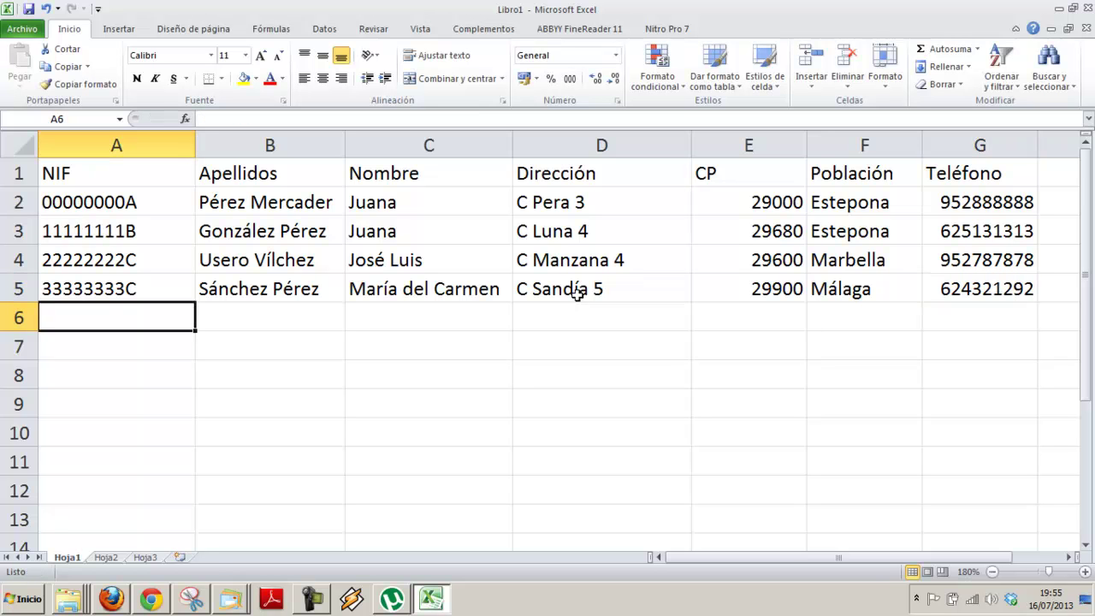
pyautogui.click(328, 599)
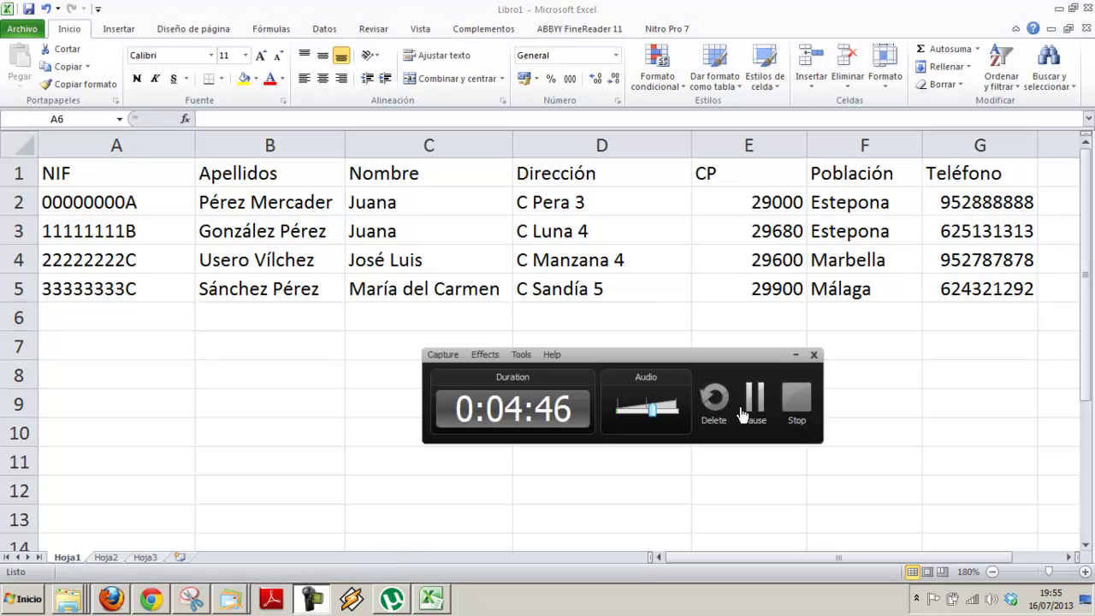
pyautogui.click(753, 398)
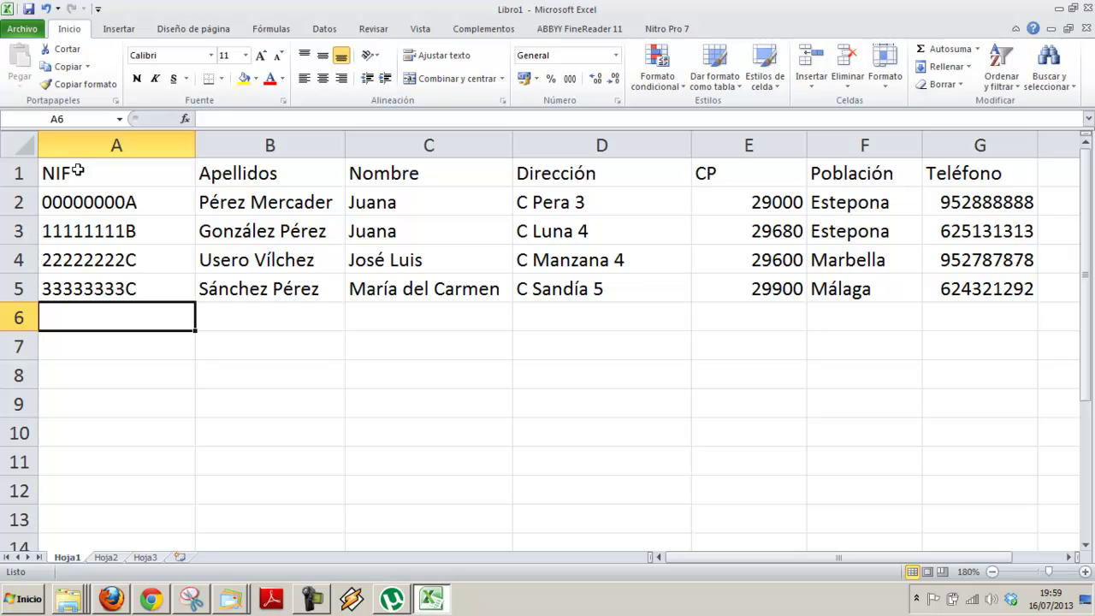
# Select A1:G5 and choose a dark green style from the Dar formato como tabla gallery.
pyautogui.moveTo(76, 171); pyautogui.dragTo(436, 242)
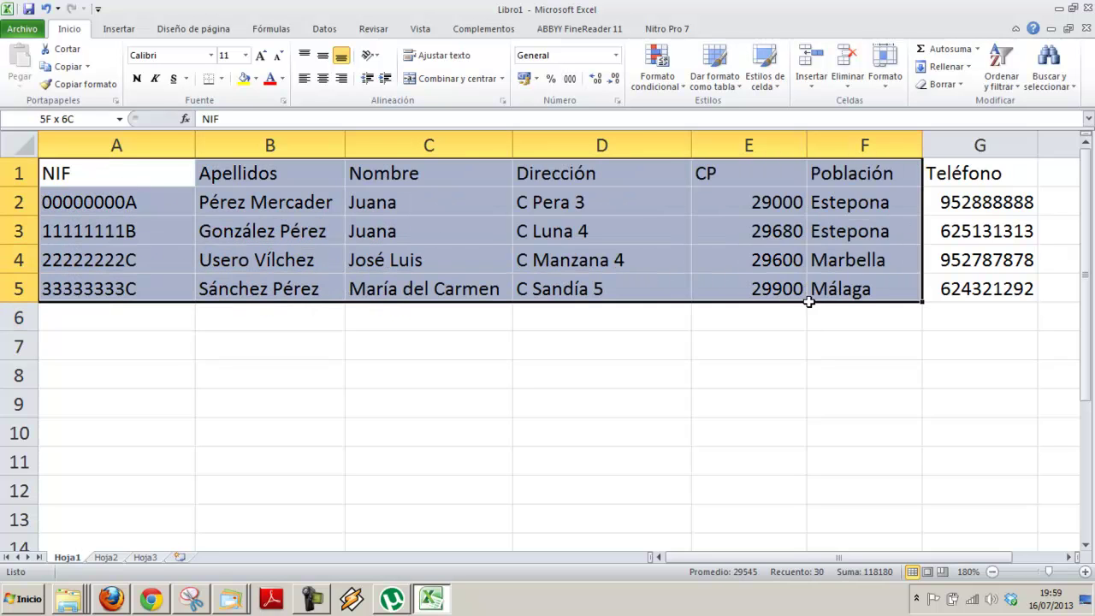
pyautogui.moveTo(436, 242); pyautogui.dragTo(944, 289)
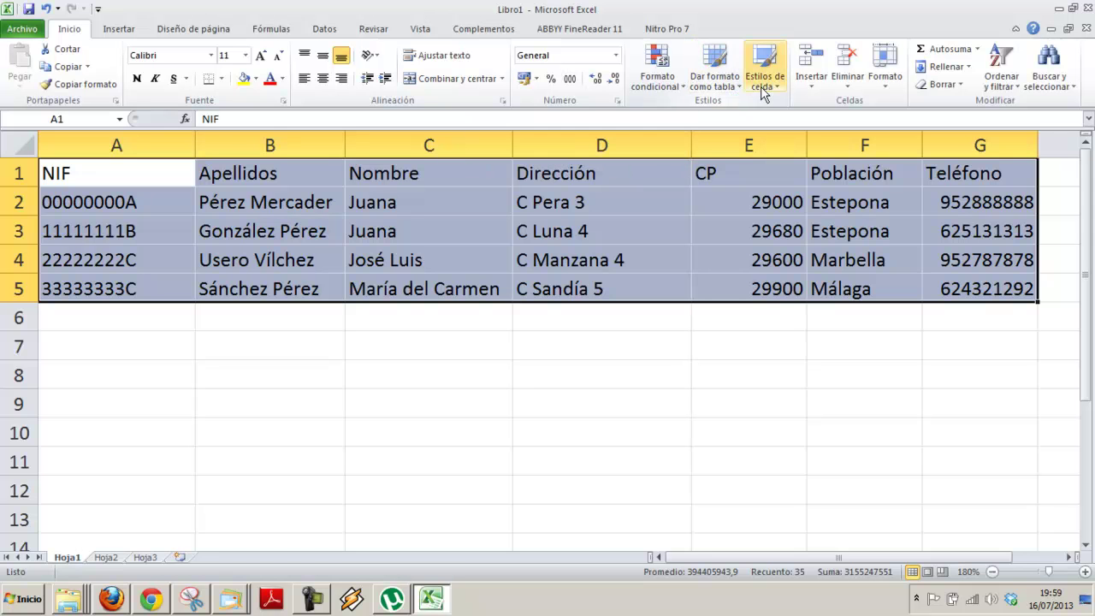
pyautogui.click(736, 84)
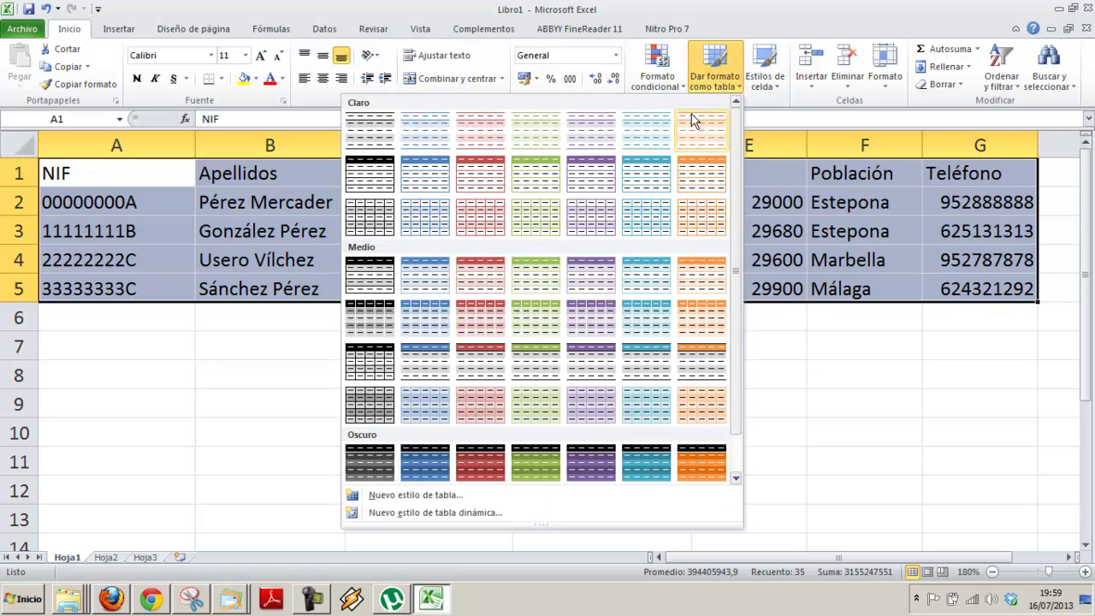
pyautogui.scroll(-1, 574, 186)
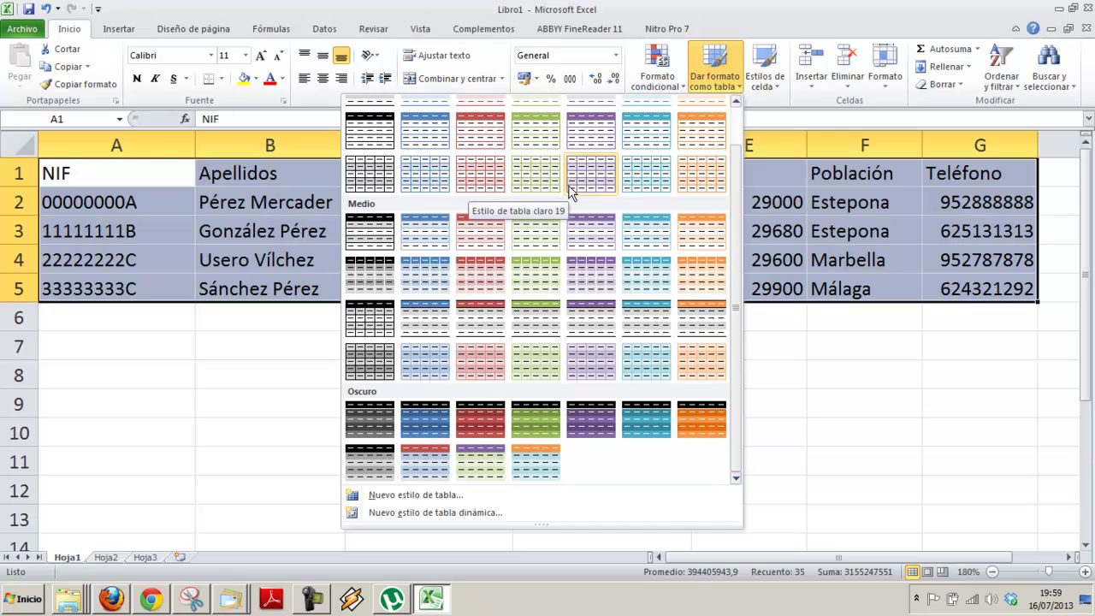
pyautogui.click(526, 420)
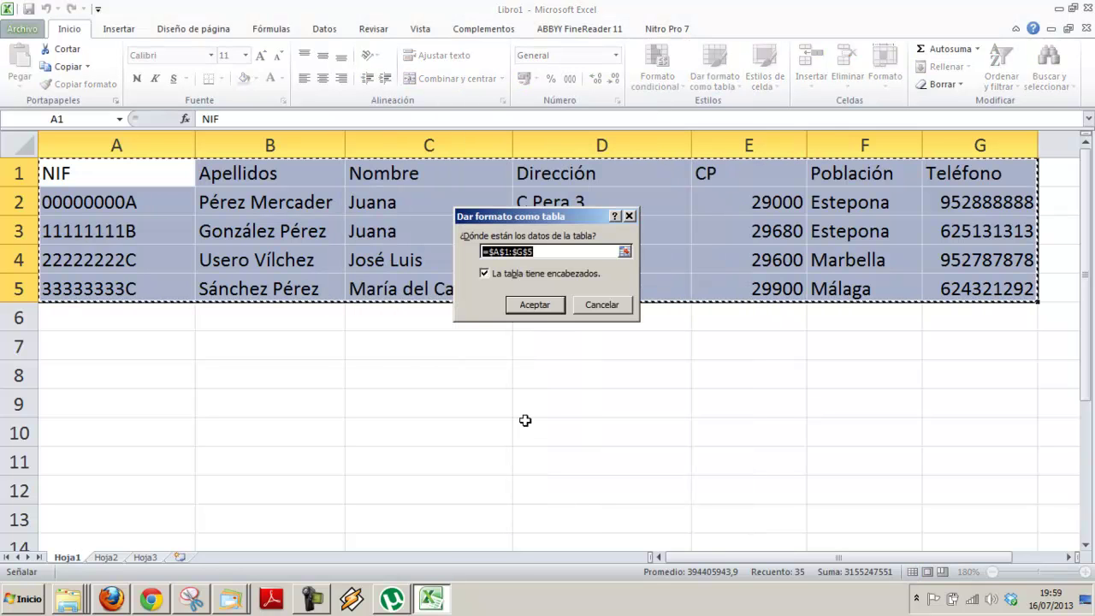
# Confirm the dark green table, undo it, and reformat A1:G5 in a light green style with headers.
pyautogui.click(535, 304)
pyautogui.click(543, 313)
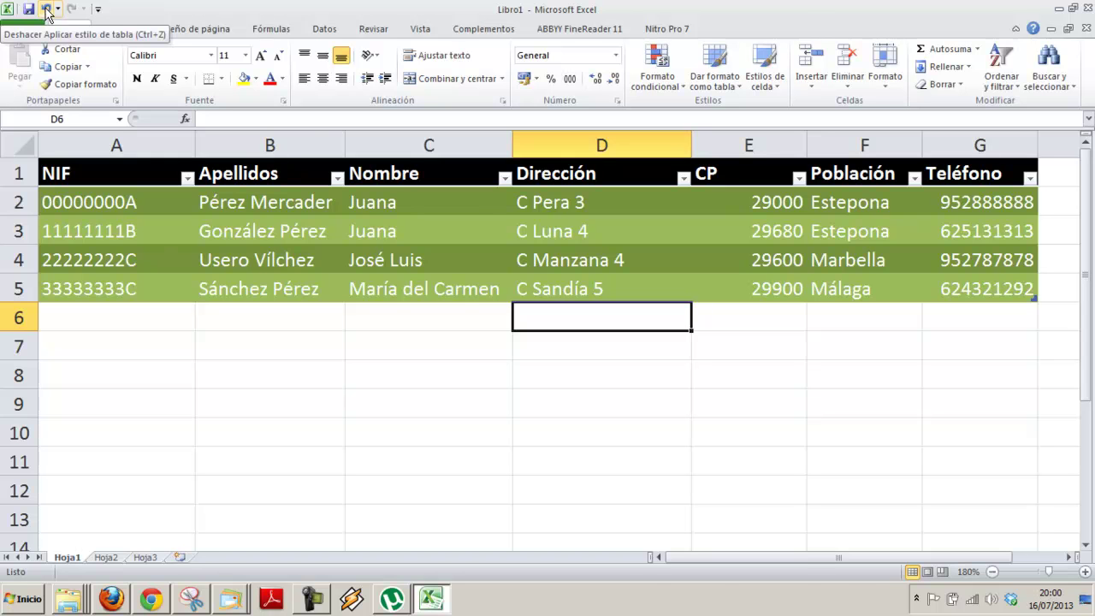
pyautogui.click(46, 10)
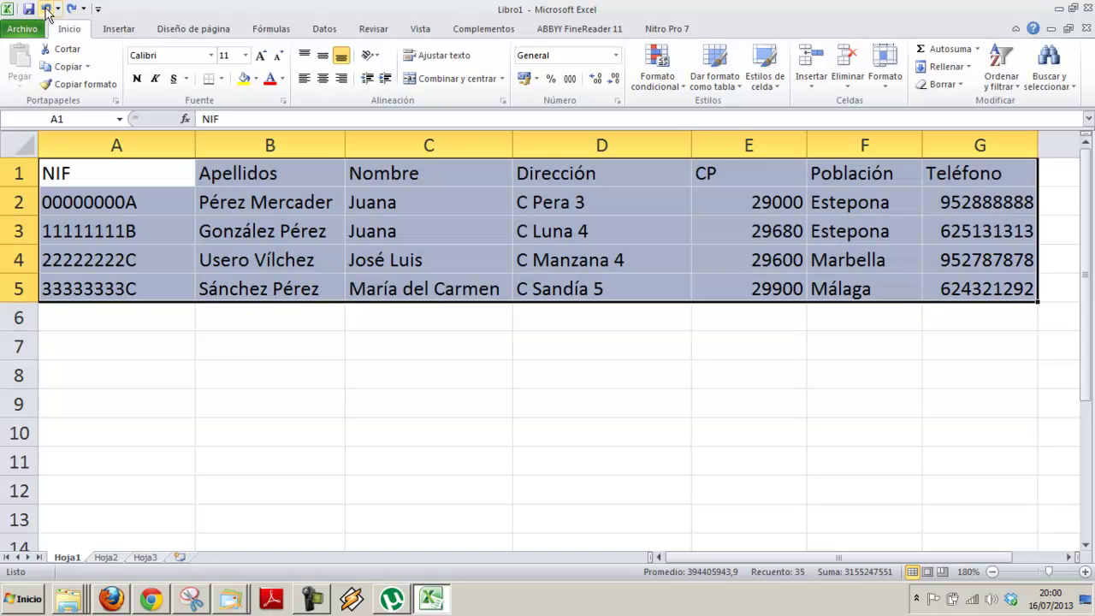
pyautogui.click(707, 82)
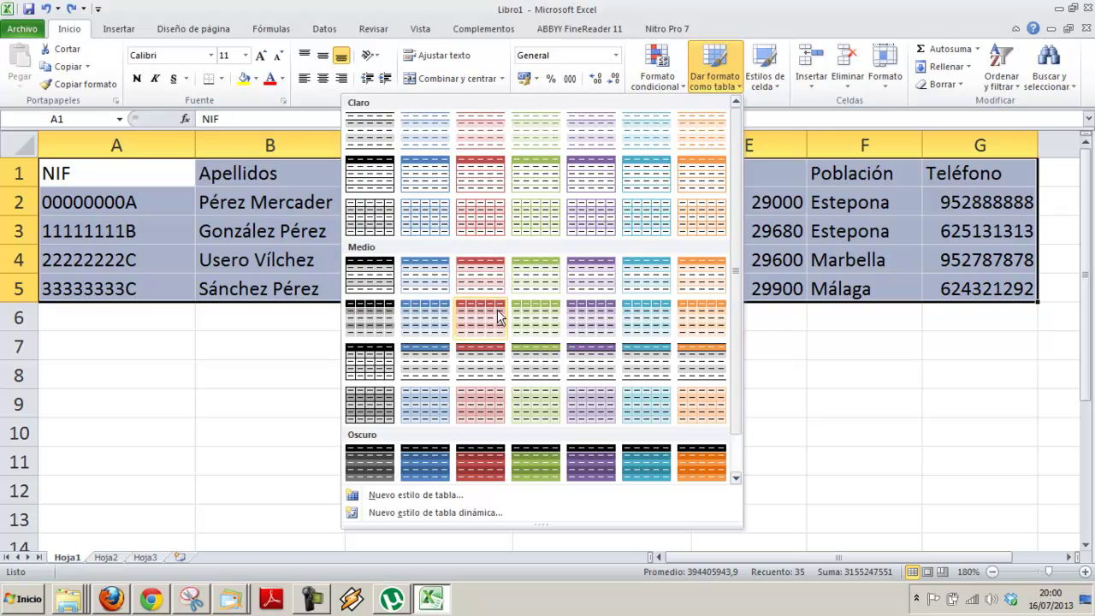
pyautogui.click(528, 329)
pyautogui.click(534, 306)
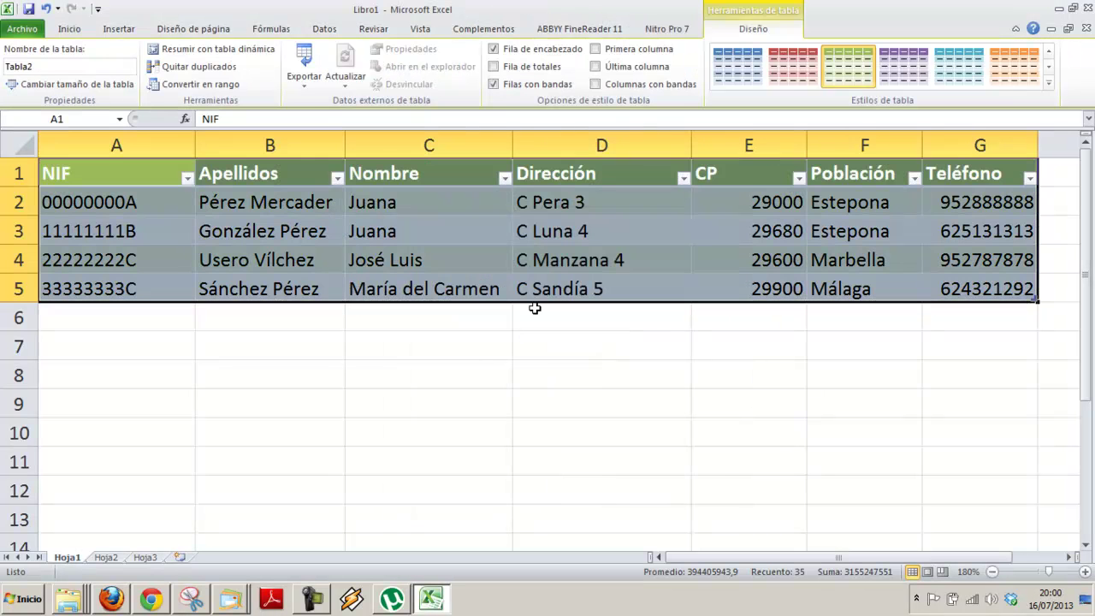
pyautogui.click(438, 328)
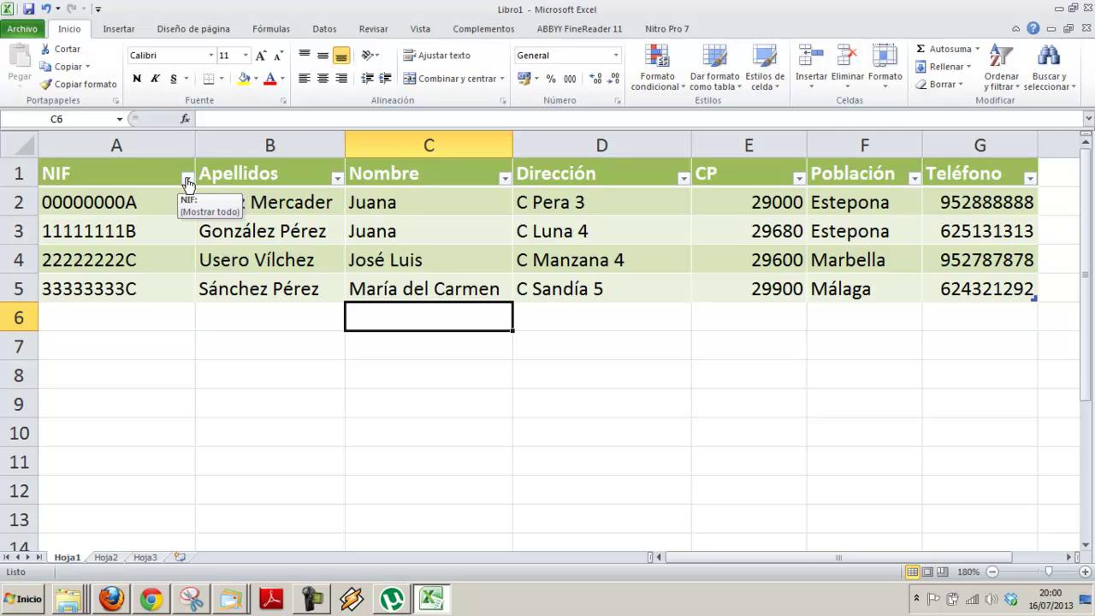
# Sort the contact table A to Z by the Apellidos column.
pyautogui.click(339, 178)
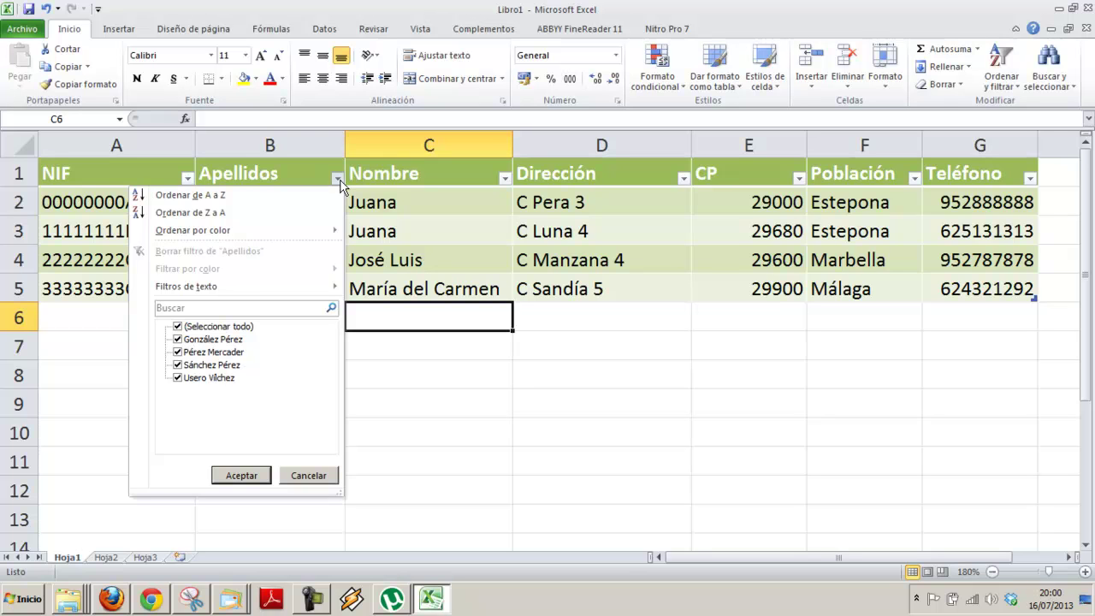
pyautogui.click(208, 200)
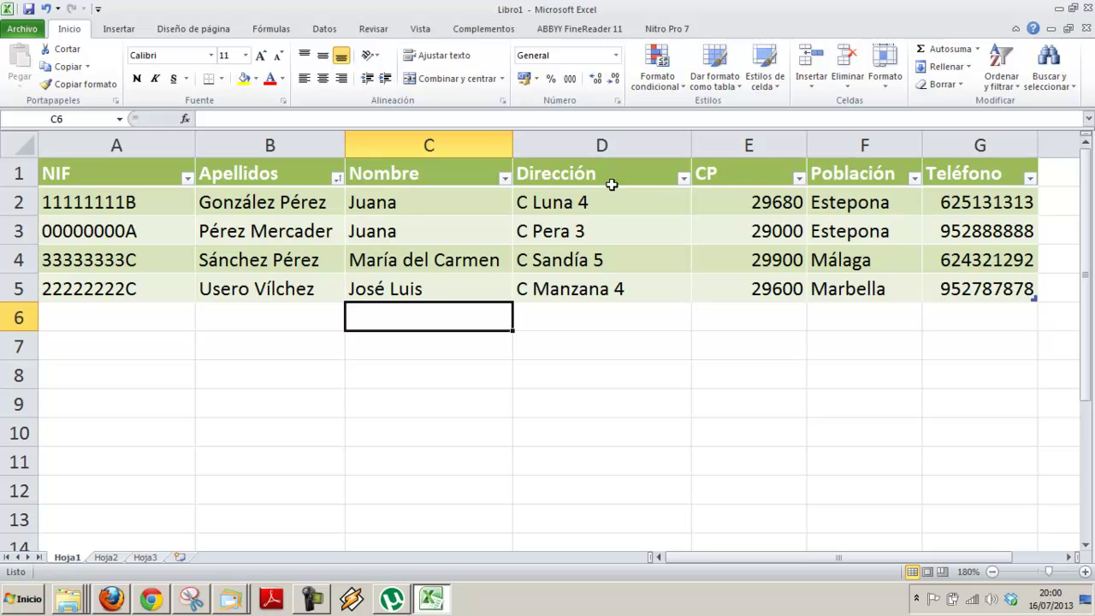
# Correct the postcode in E3 to 29680.
pyautogui.click(799, 179)
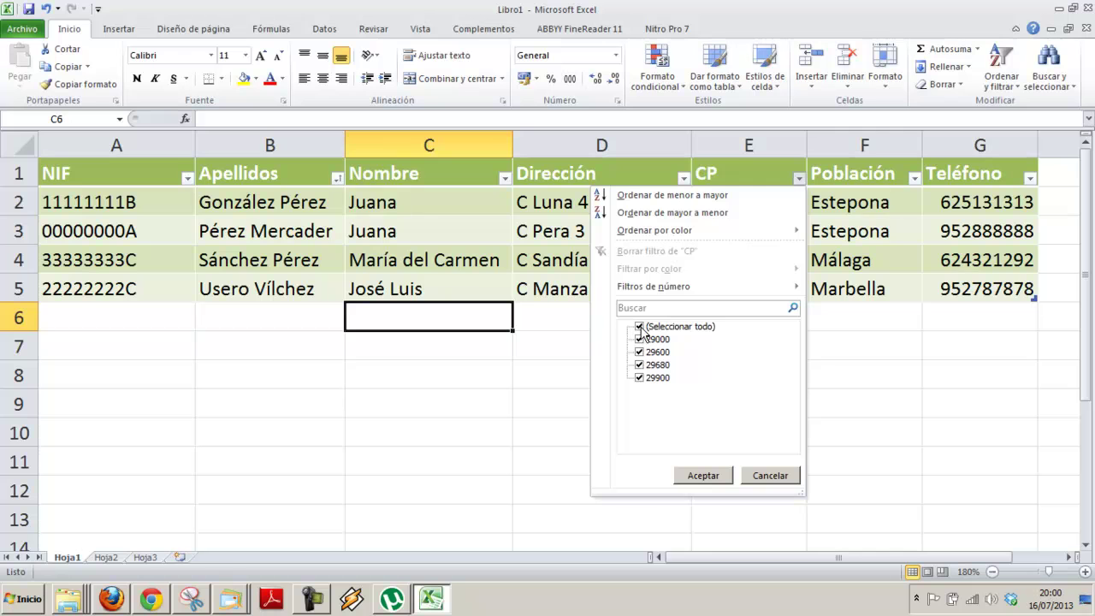
pyautogui.click(771, 476)
pyautogui.click(766, 231)
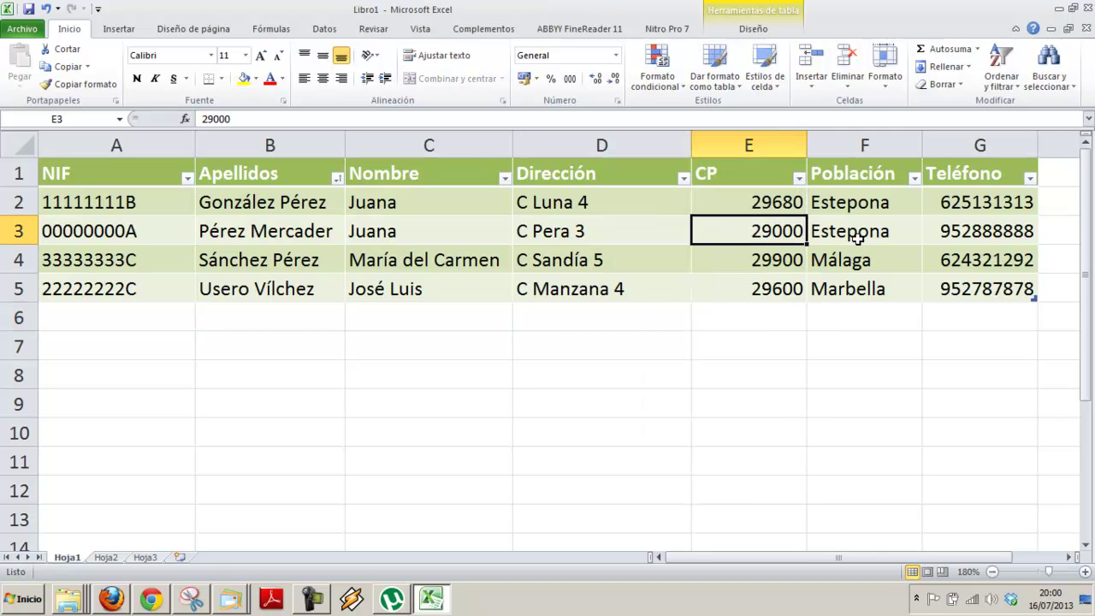
pyautogui.write('29680')
pyautogui.press('Return')
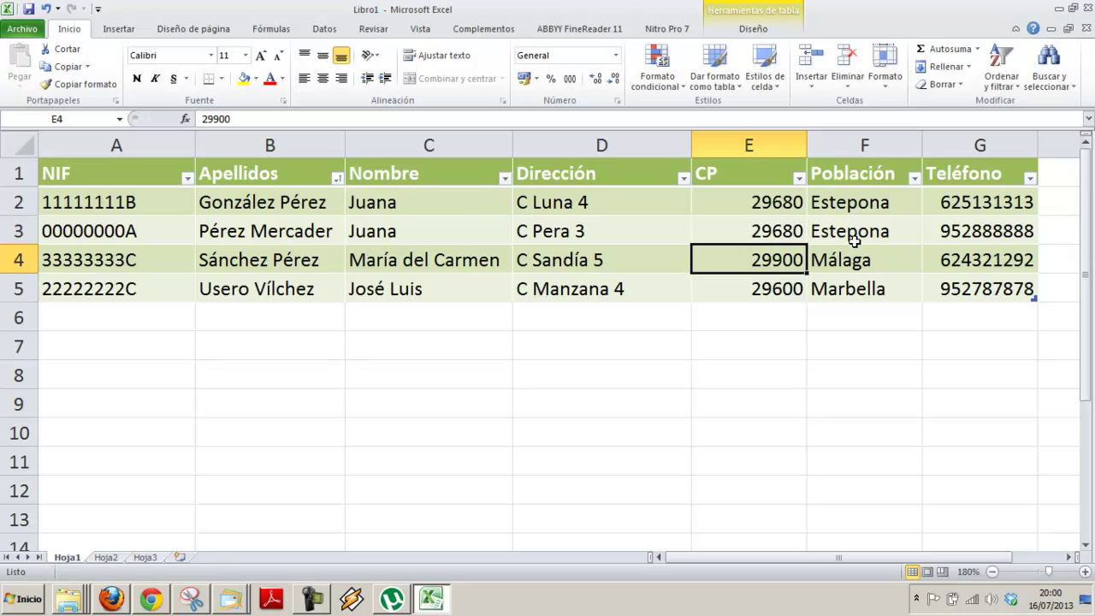
# Filter the CP column to show only rows with postcode 29680.
pyautogui.click(799, 179)
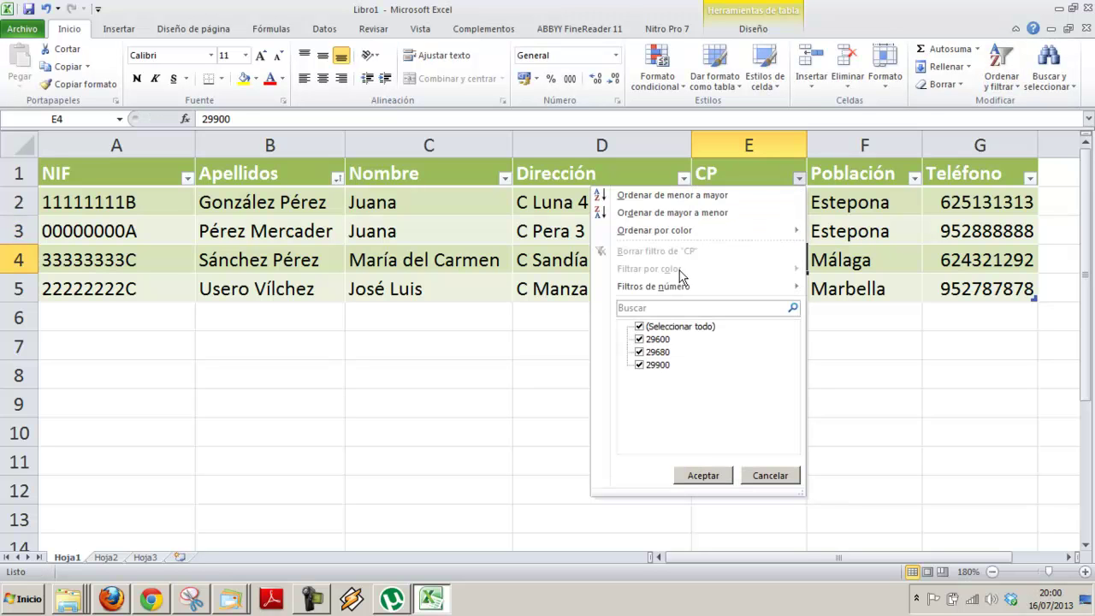
pyautogui.click(638, 326)
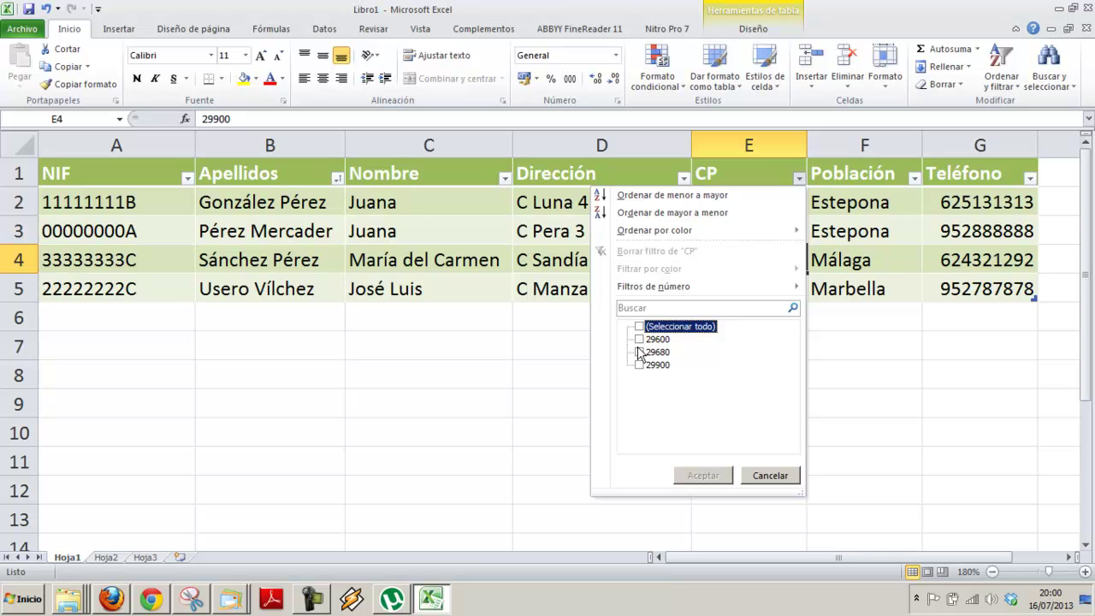
pyautogui.click(638, 352)
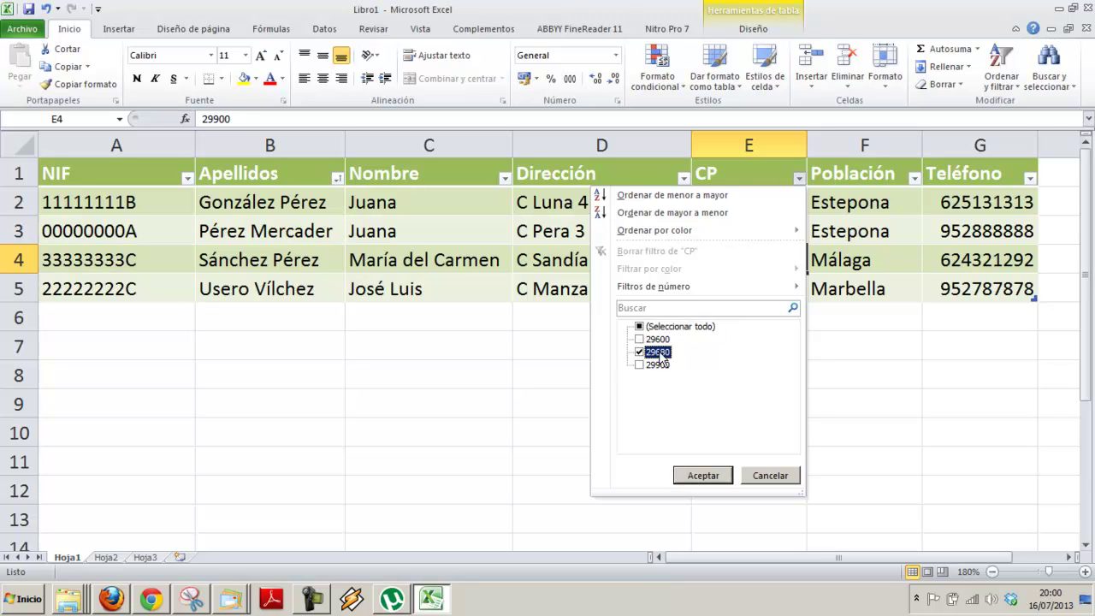
pyautogui.click(700, 475)
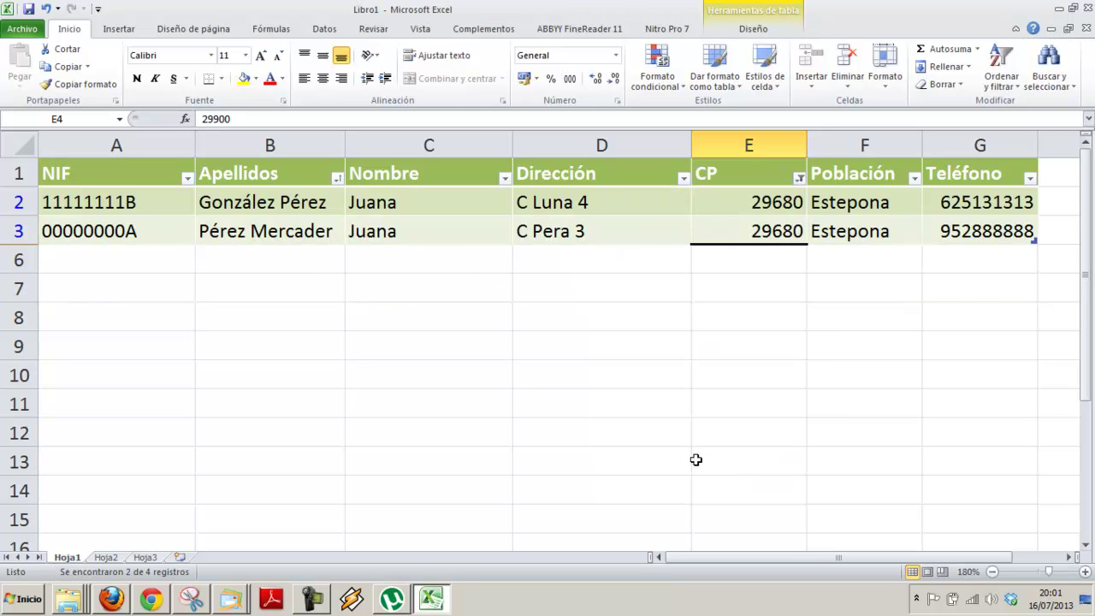
# Clear the CP filter so all four contacts show again, leaving cell D7 selected.
pyautogui.click(800, 179)
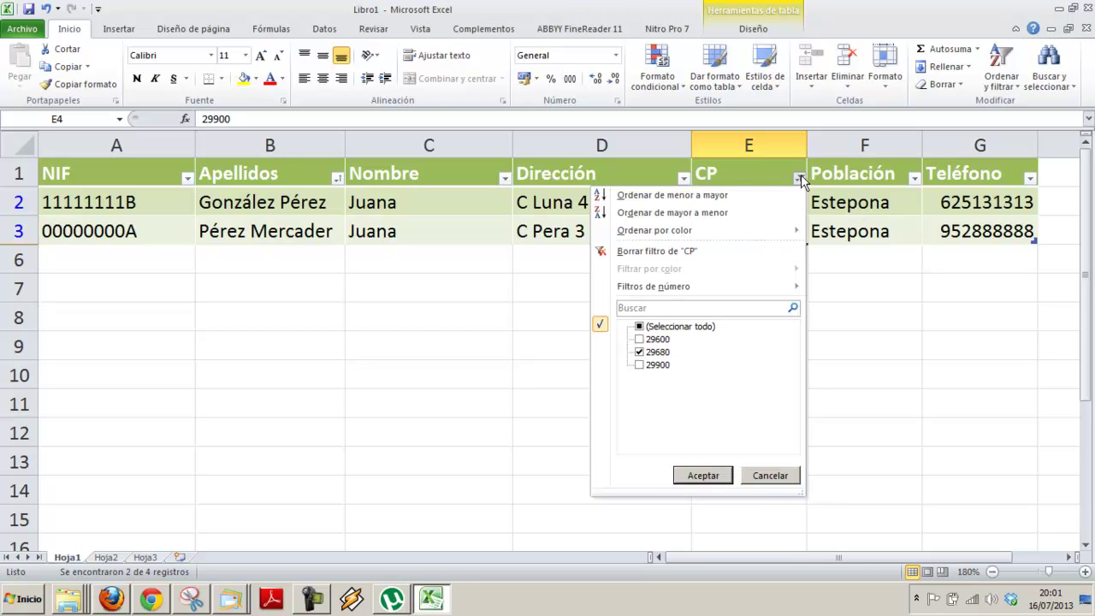
pyautogui.click(640, 326)
pyautogui.click(703, 476)
pyautogui.click(699, 478)
pyautogui.click(582, 344)
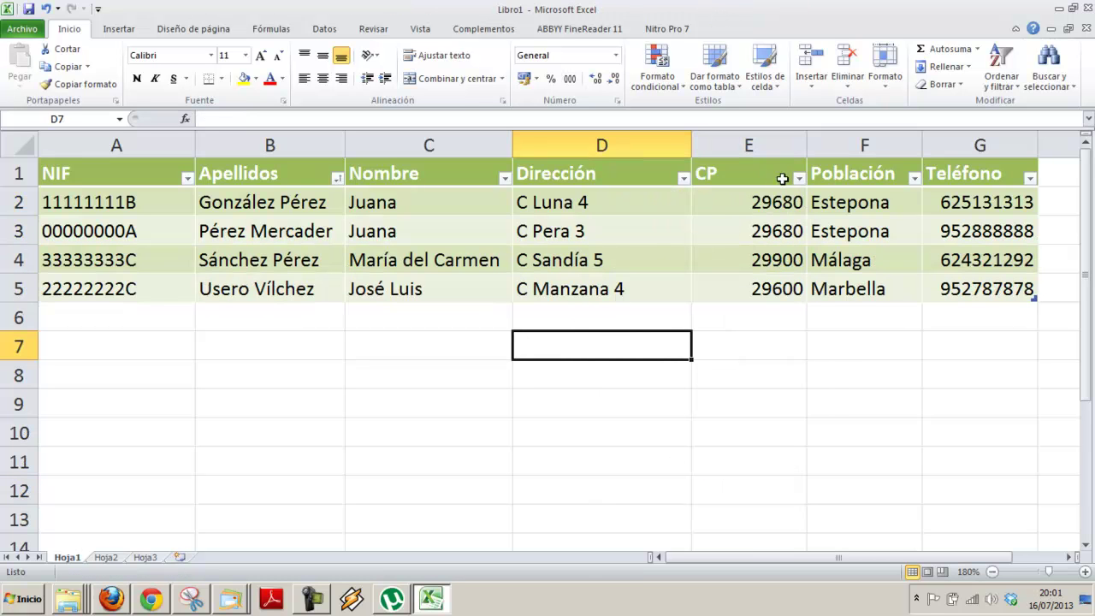
pyautogui.click(799, 178)
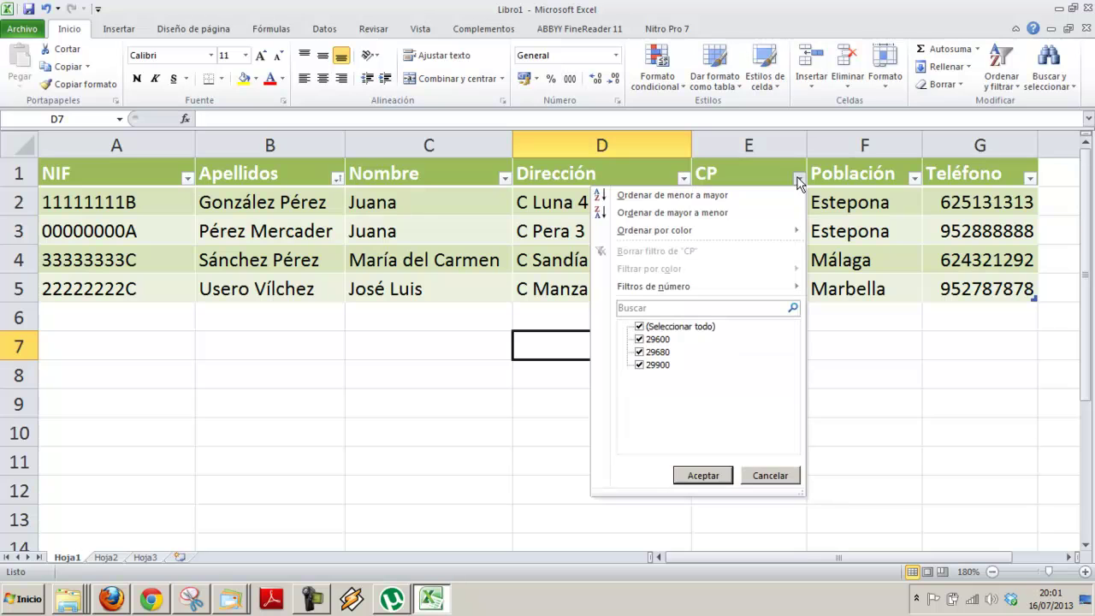
pyautogui.click(639, 326)
pyautogui.click(639, 352)
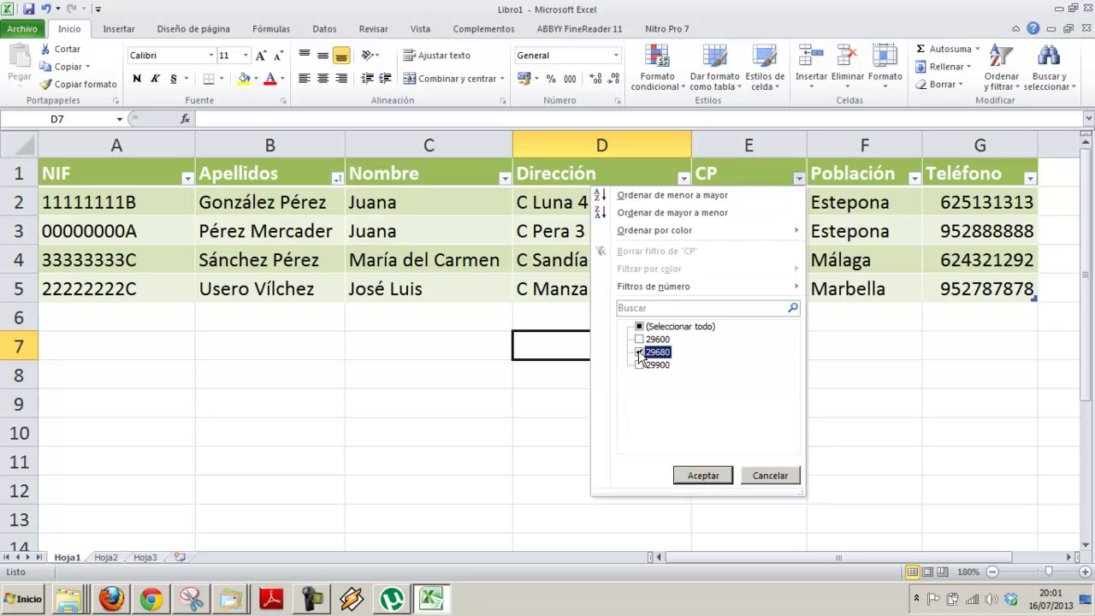
pyautogui.click(700, 475)
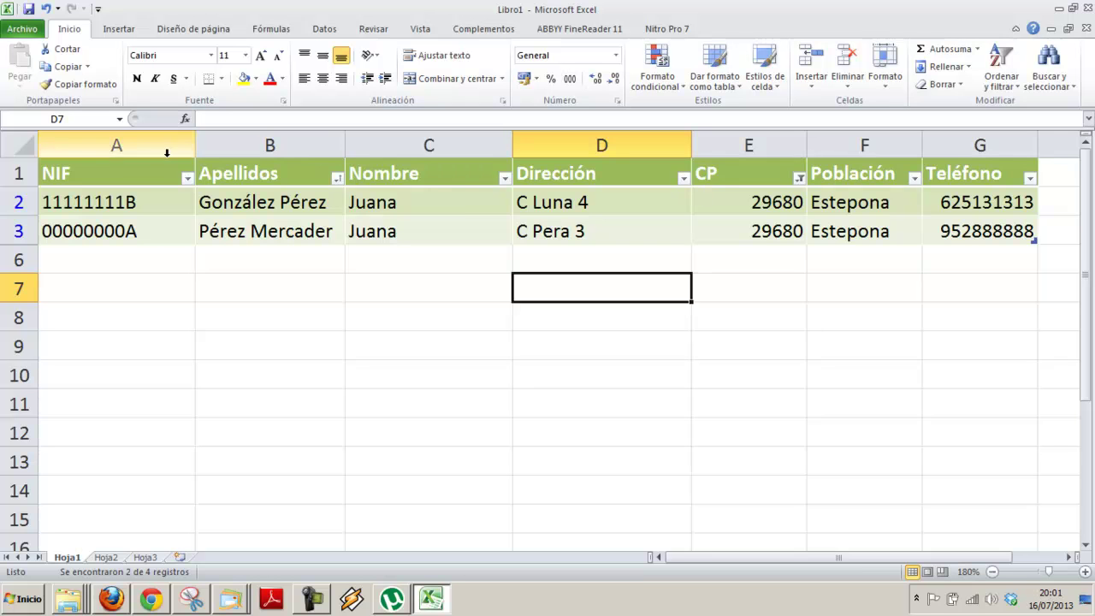
pyautogui.moveTo(166, 171); pyautogui.dragTo(970, 237)
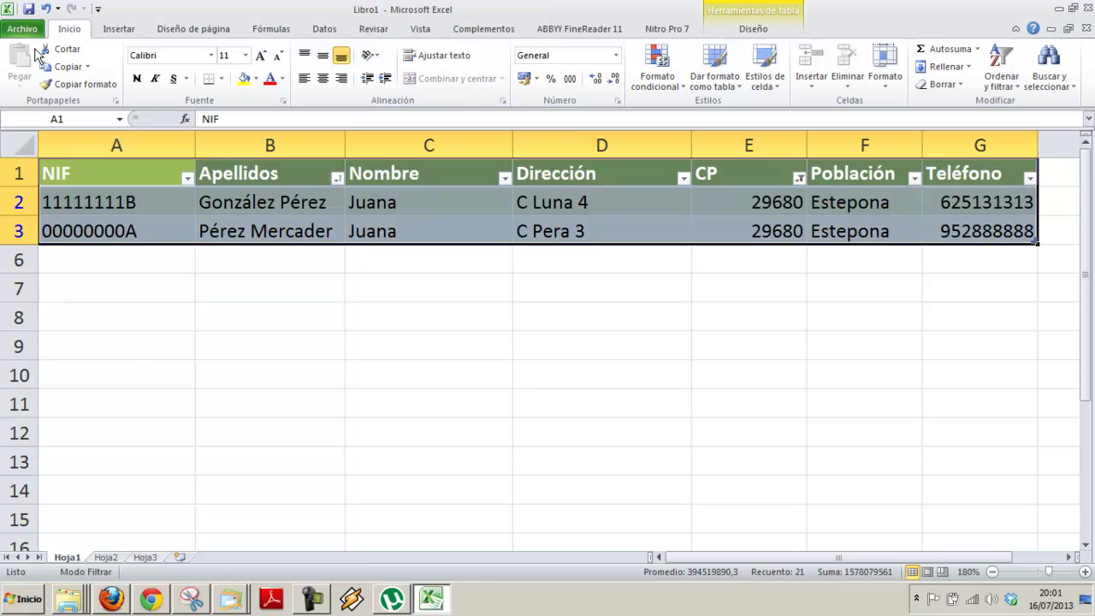
pyautogui.click(24, 28)
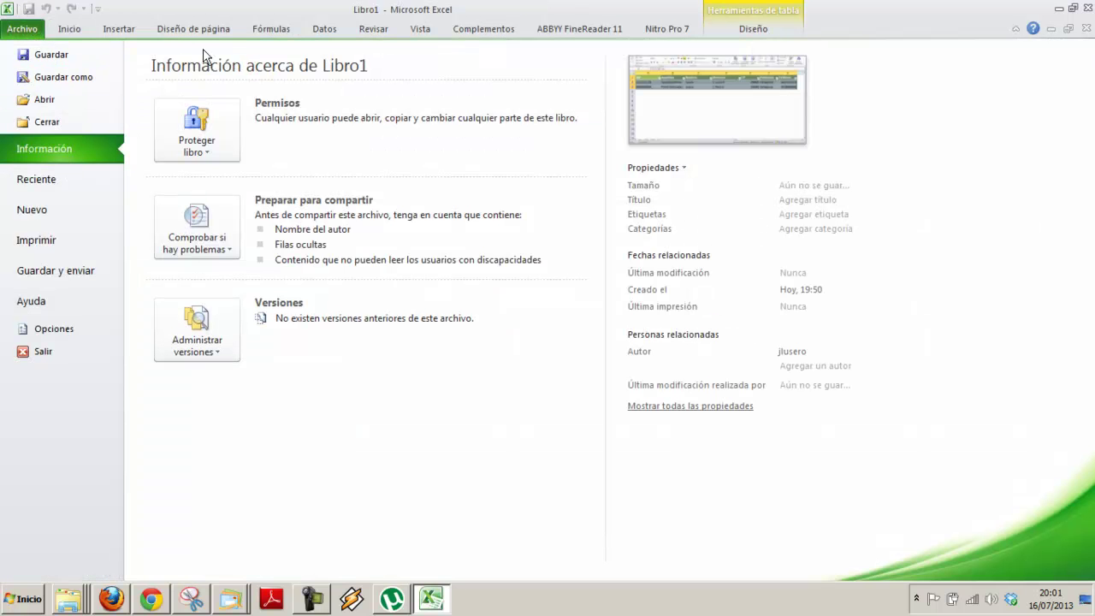
pyautogui.click(74, 28)
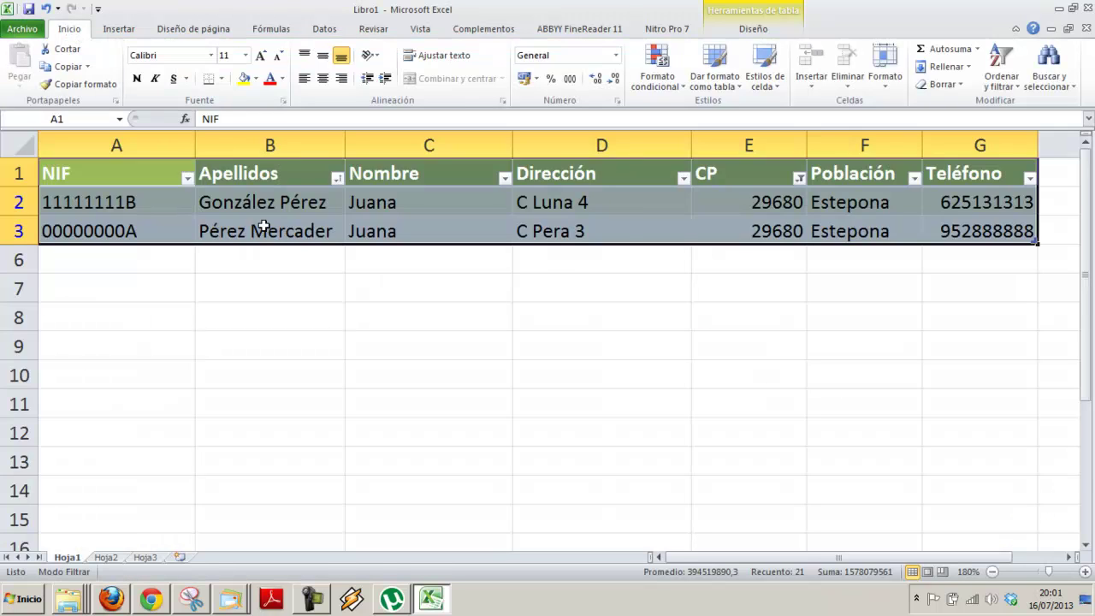
pyautogui.click(264, 230)
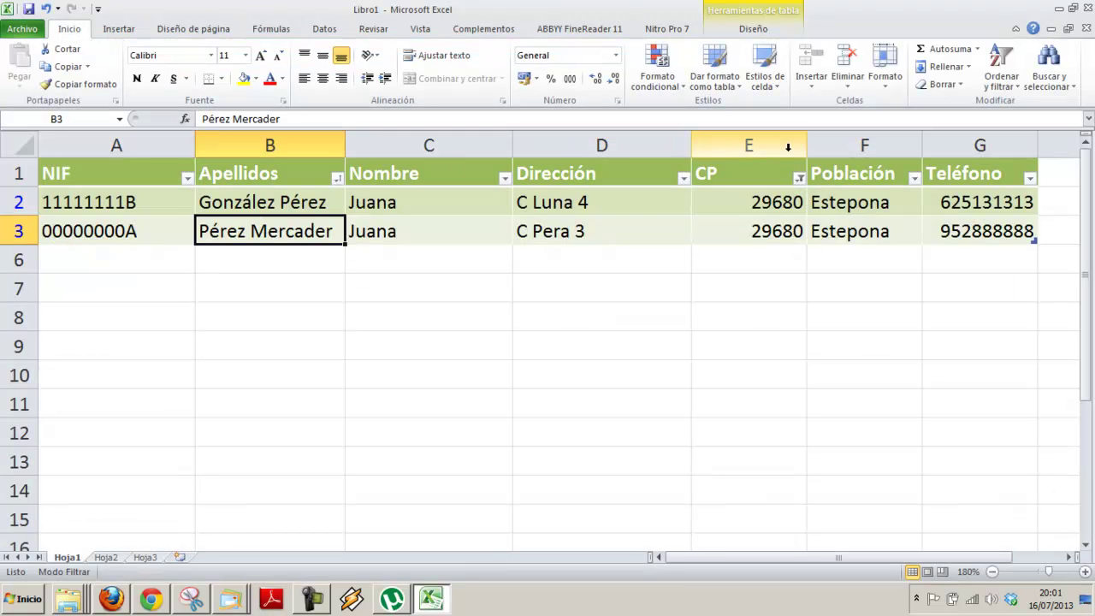
pyautogui.click(801, 180)
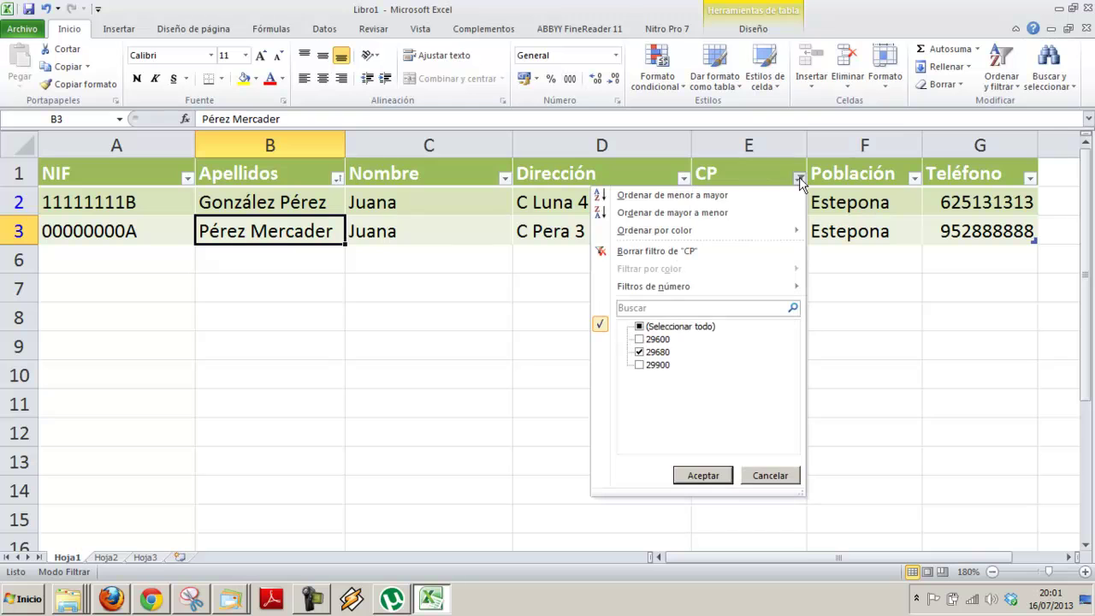
pyautogui.click(647, 253)
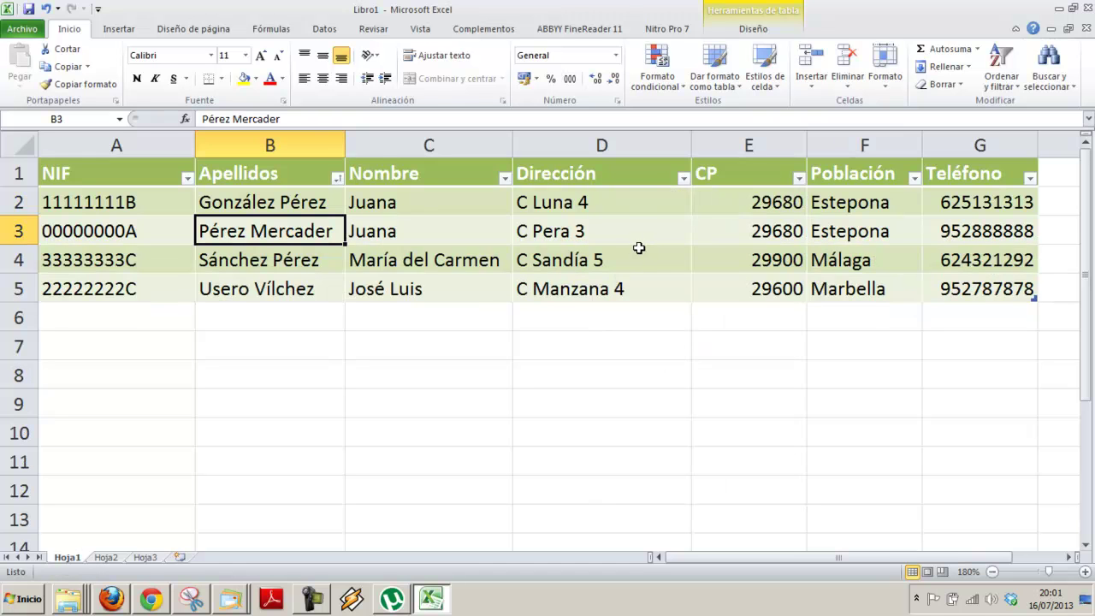
pyautogui.click(338, 180)
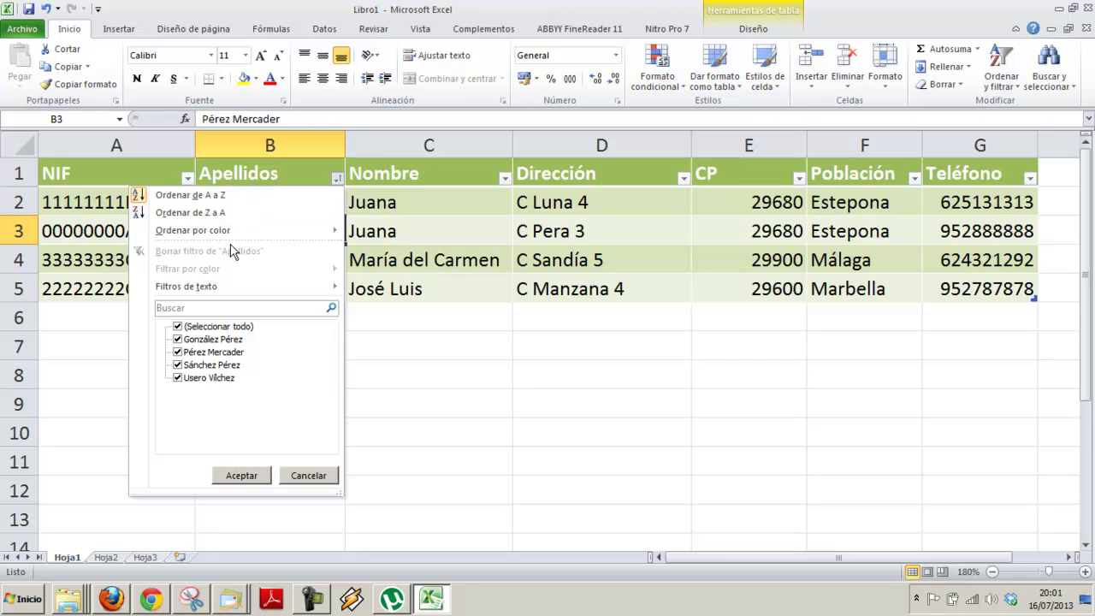
pyautogui.moveTo(194, 230)
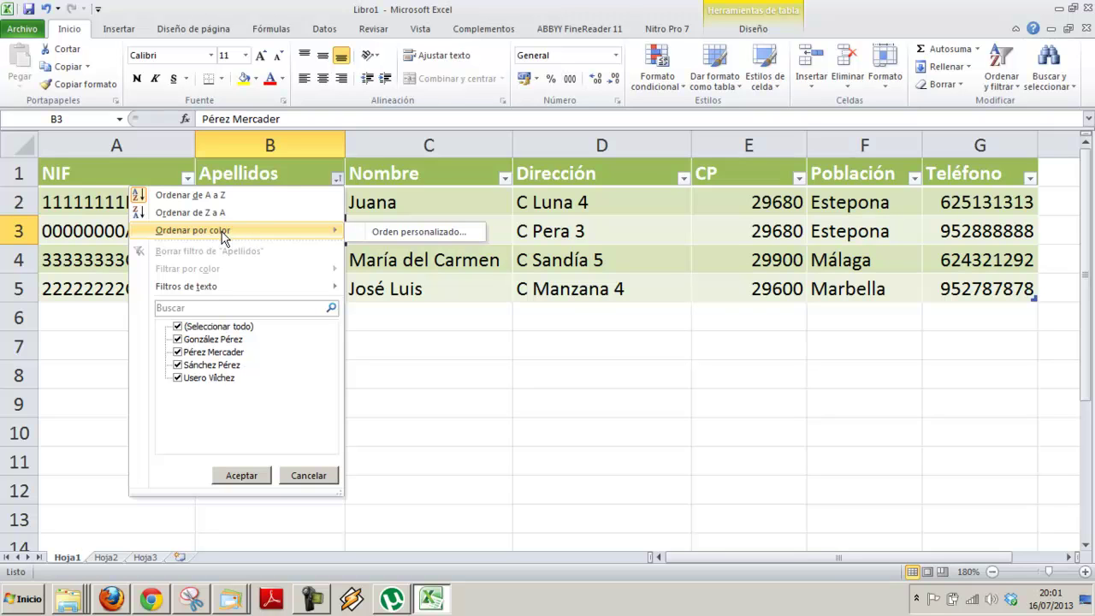
pyautogui.click(209, 212)
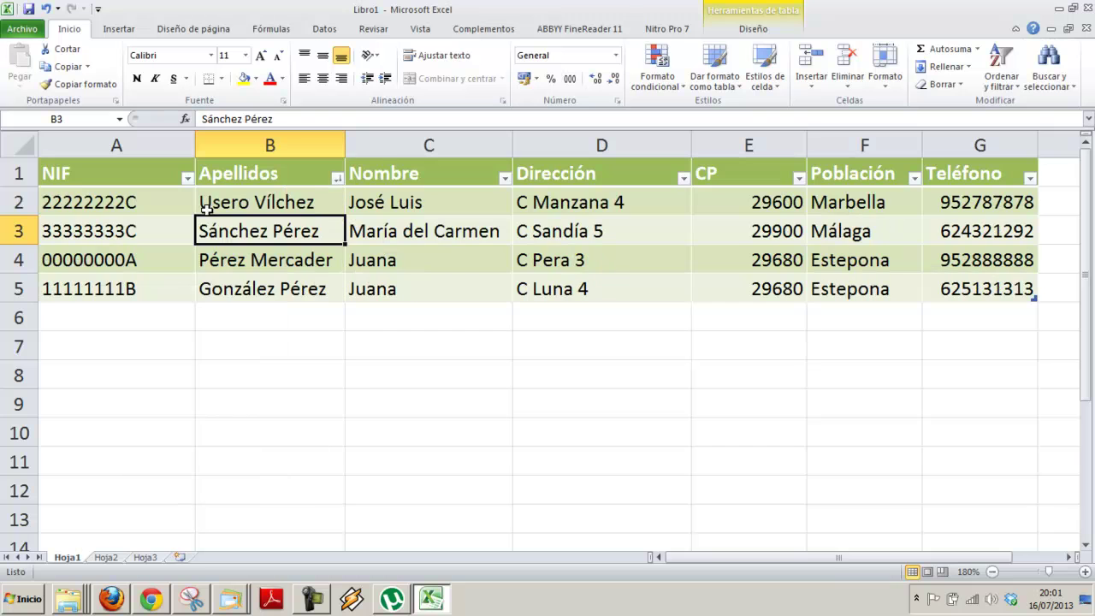
pyautogui.click(338, 179)
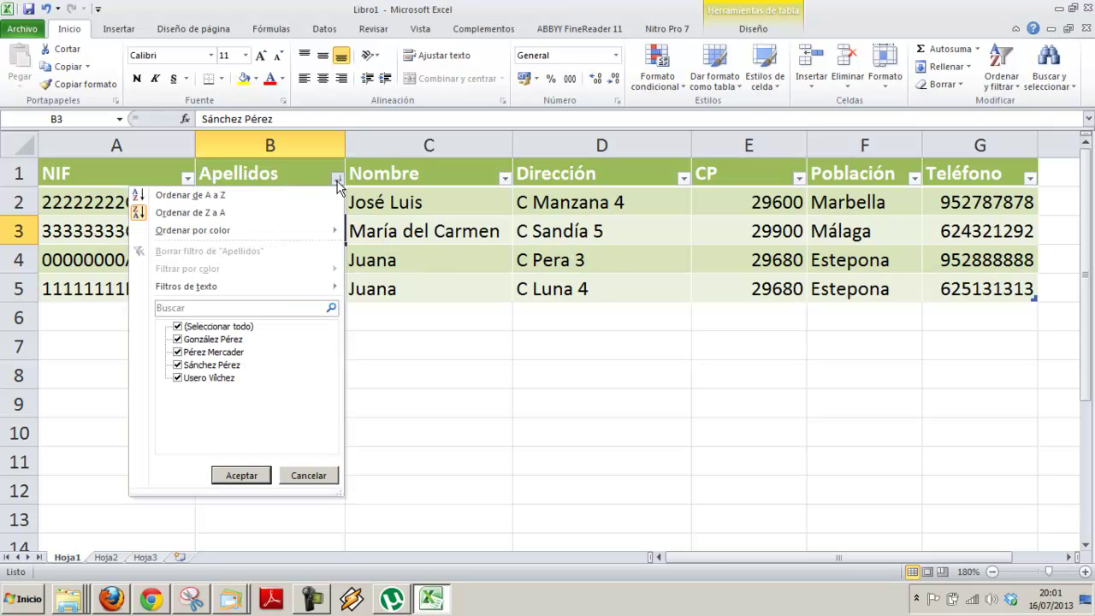
pyautogui.click(273, 195)
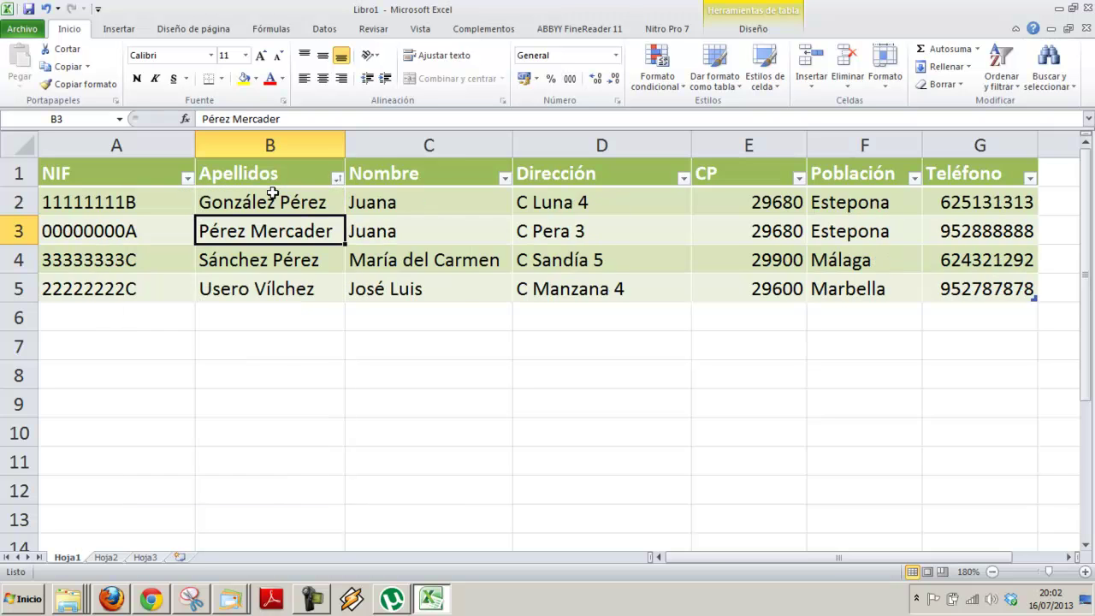
pyautogui.click(338, 178)
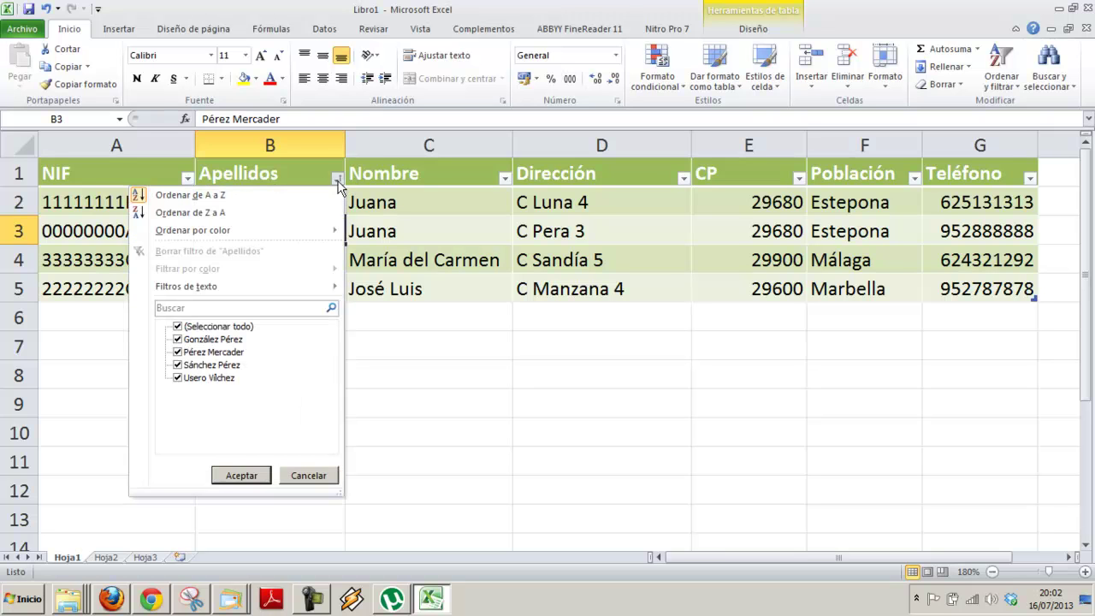
pyautogui.moveTo(186, 287)
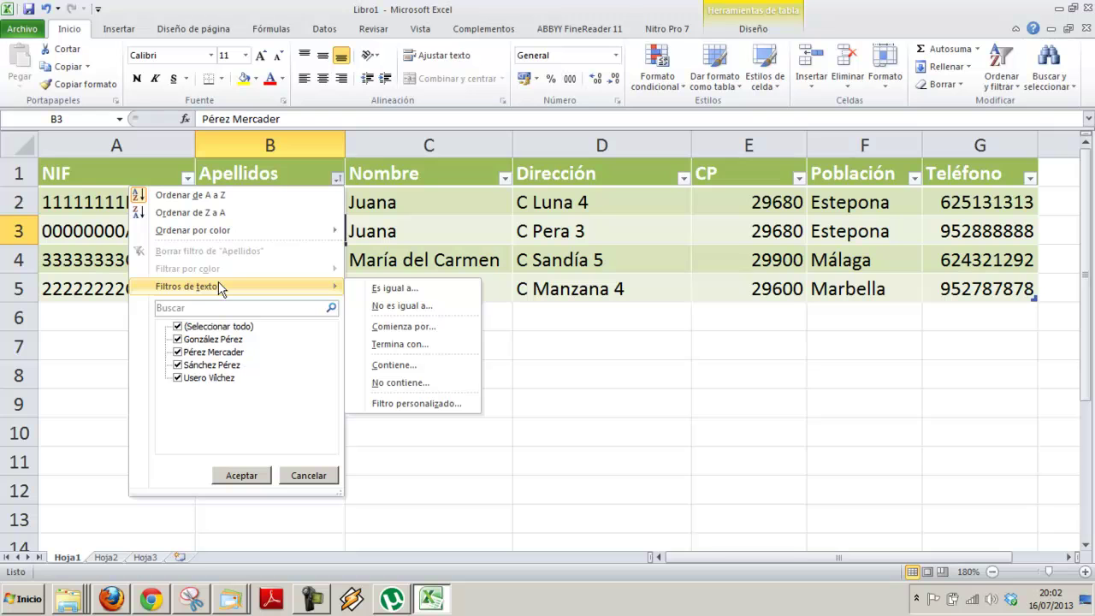
pyautogui.click(336, 178)
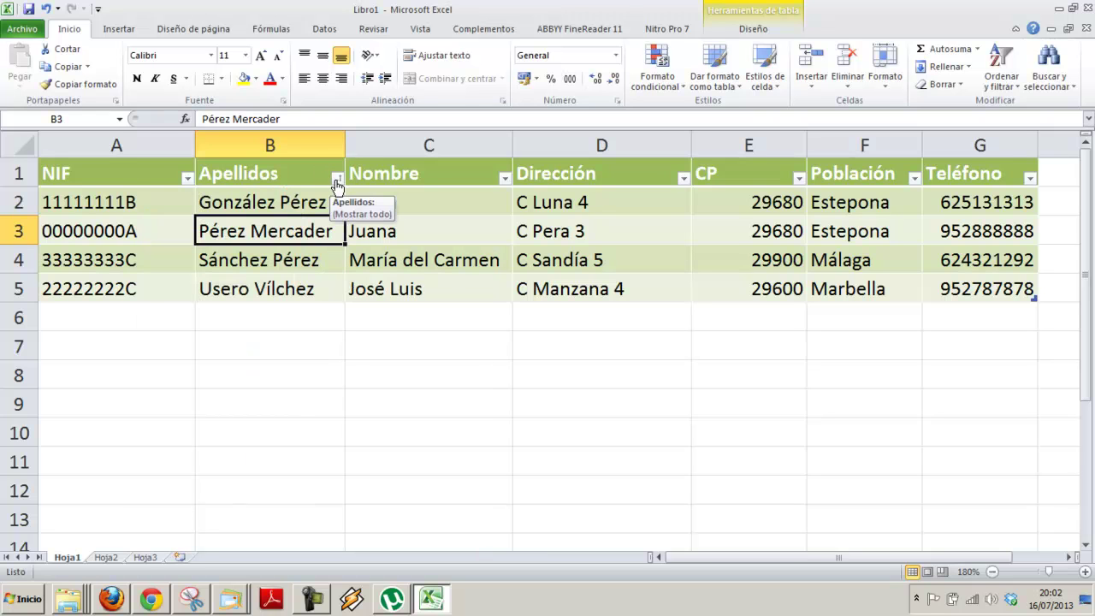
pyautogui.click(338, 179)
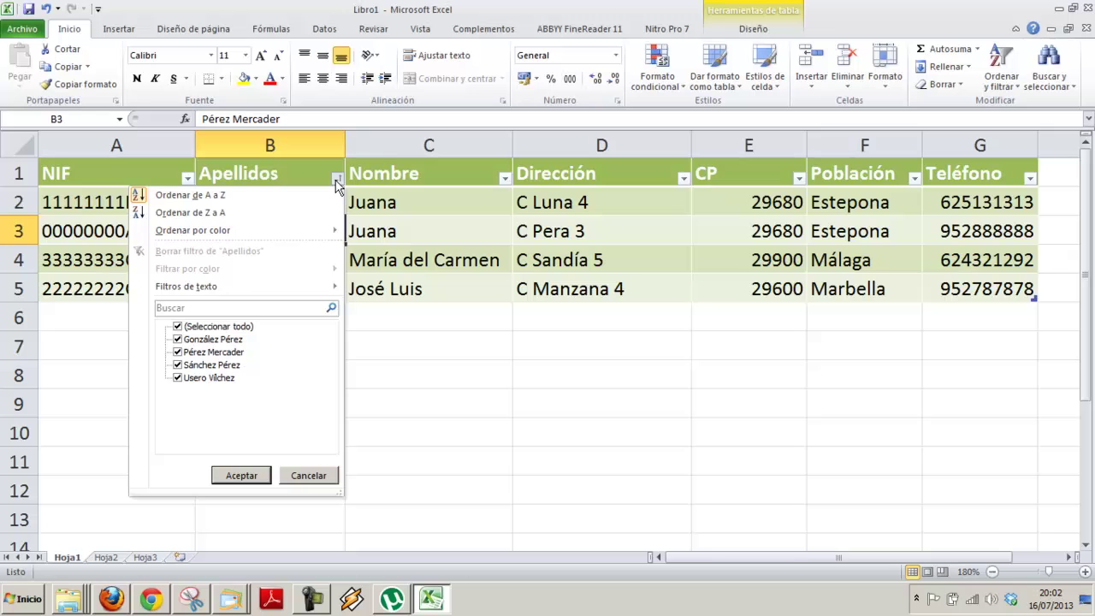
pyautogui.click(168, 195)
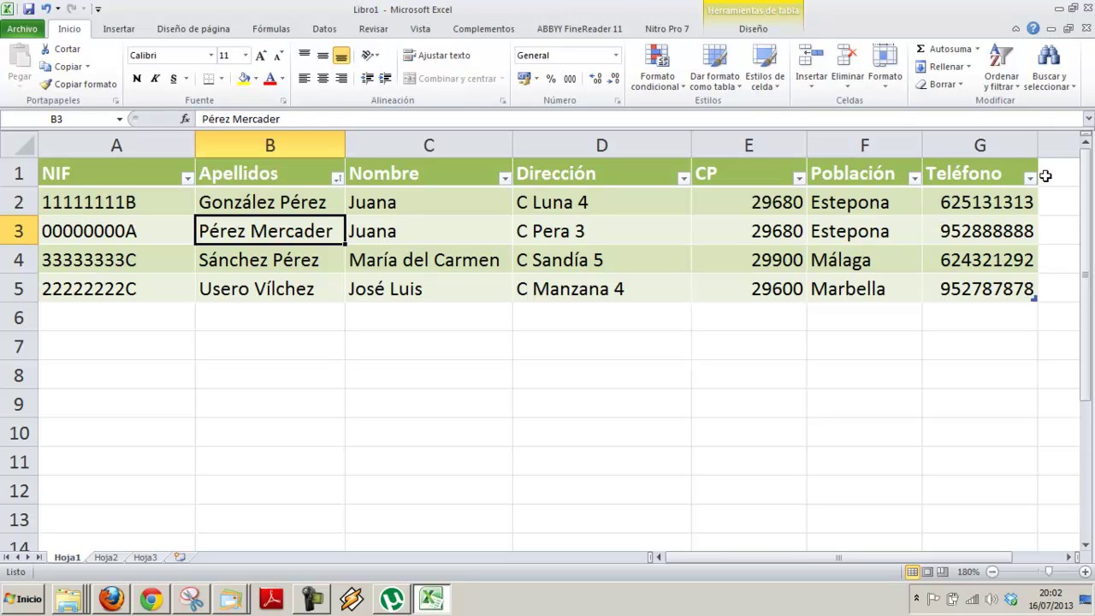
# Sort the table by CP lowest to highest, then by NIF A to Z.
pyautogui.click(799, 180)
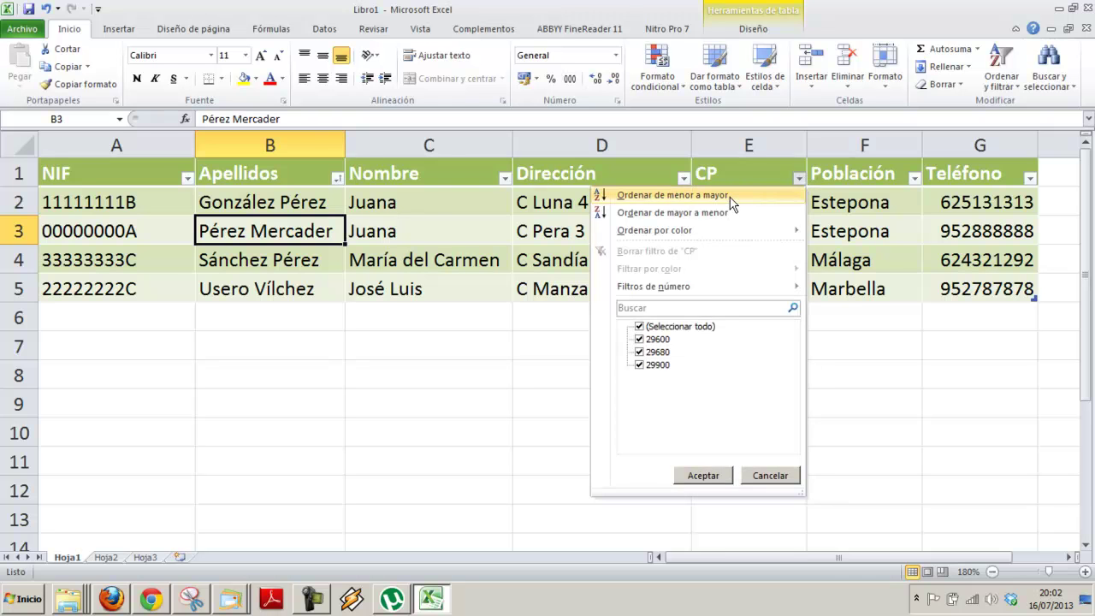
pyautogui.click(673, 195)
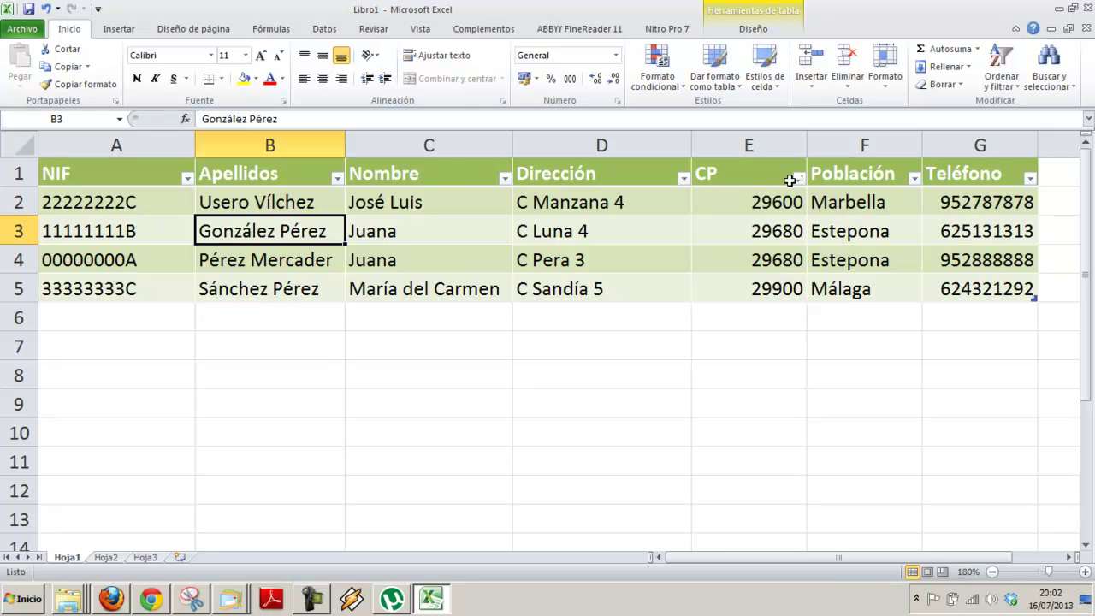
pyautogui.click(186, 178)
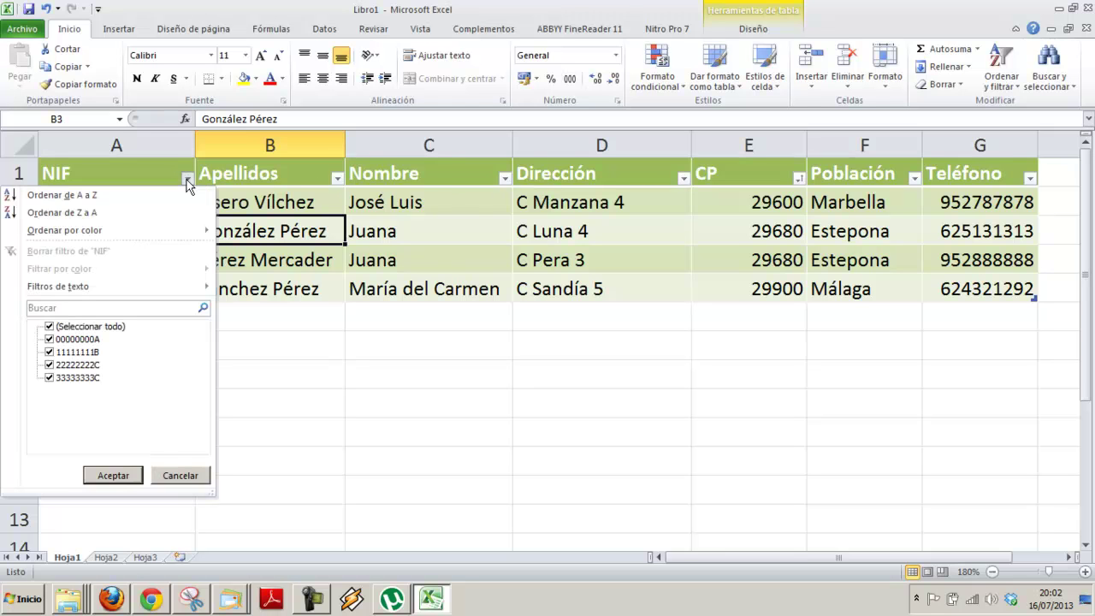
pyautogui.click(174, 197)
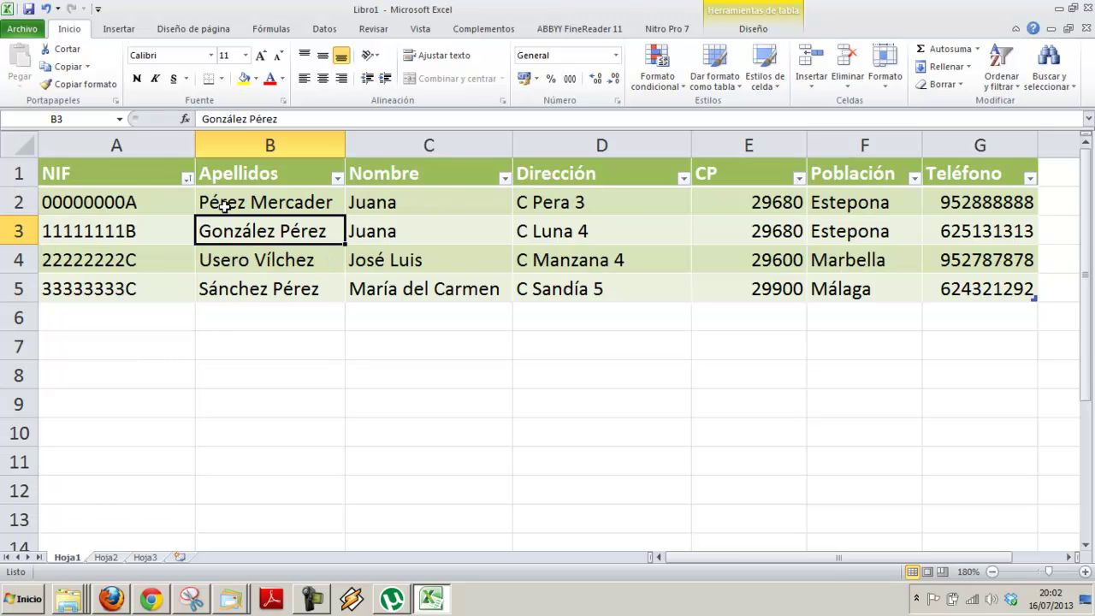